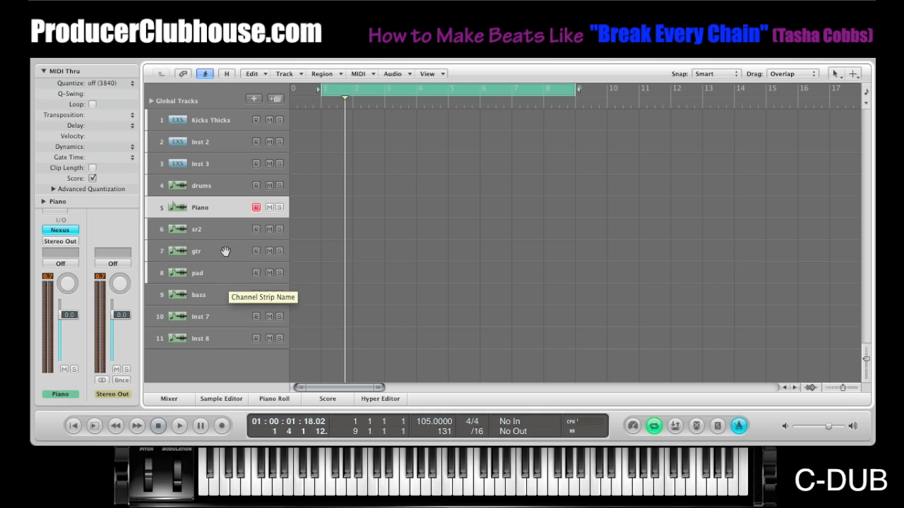
# - Select the pad track and check its Albino 3 sound, keeping the Super Pads preset A3 Fluweel-Pad
pyautogui.click(227, 280)
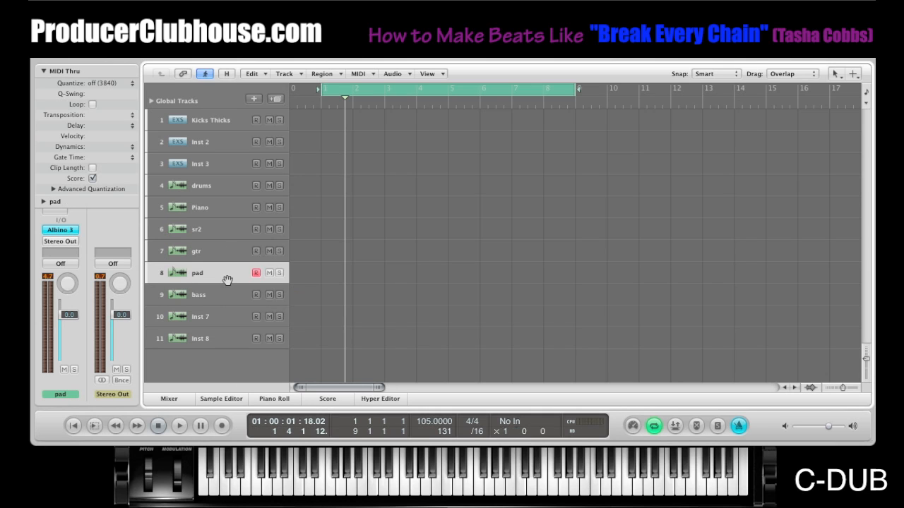
pyautogui.click(59, 230)
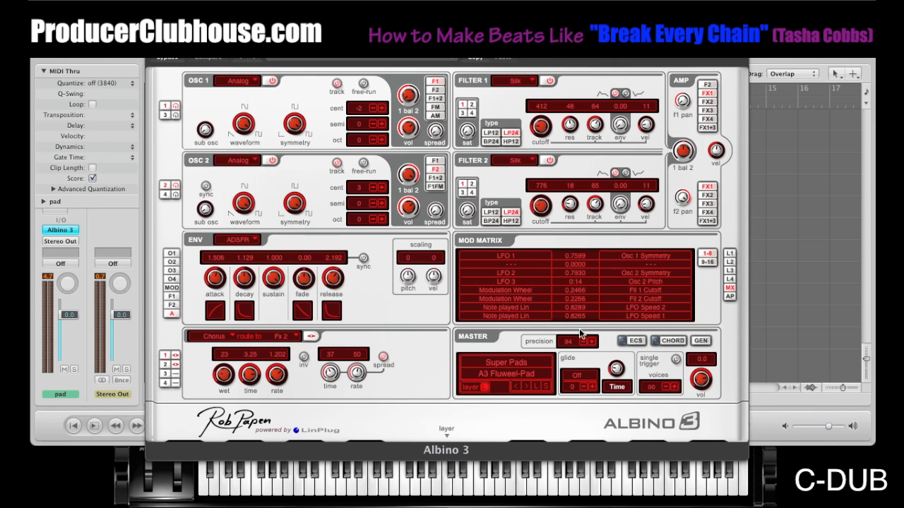
pyautogui.click(515, 365)
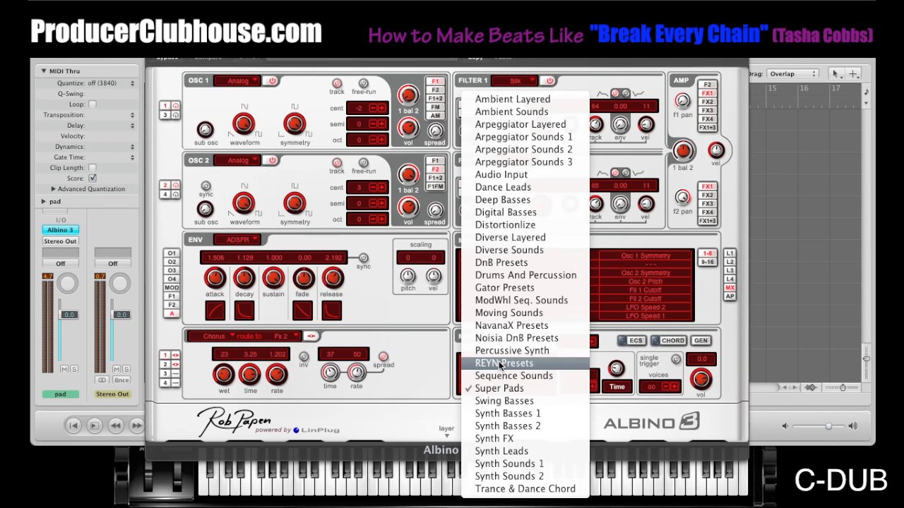
pyautogui.click(503, 384)
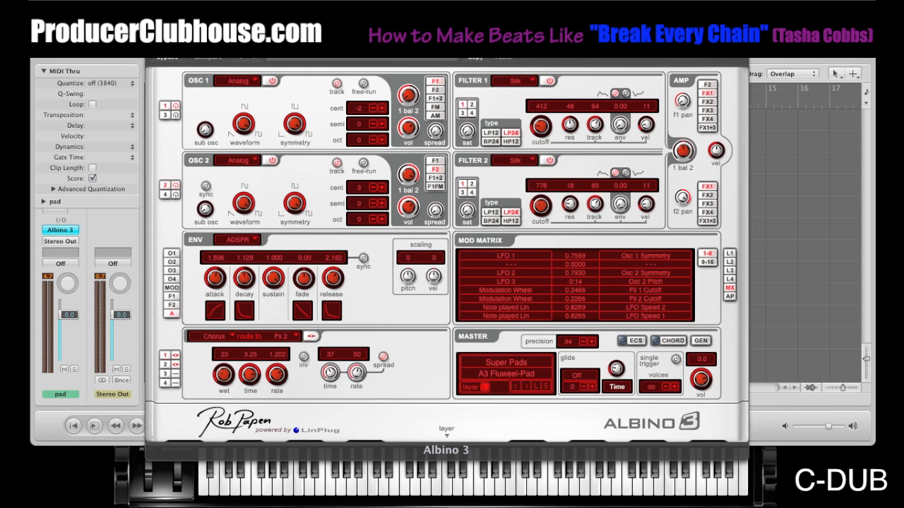
pyautogui.press('super+w')
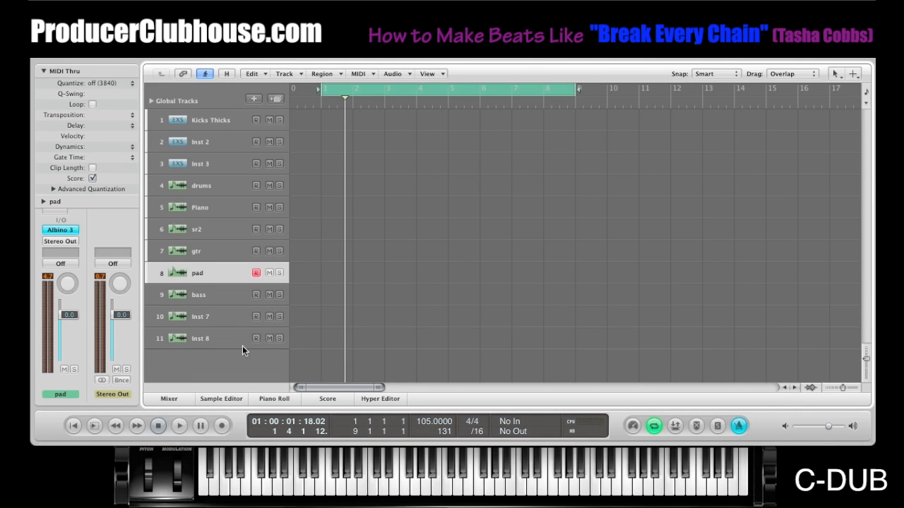
# - Record an eight-bar chord part on the pad track from bar 1 to bar 9
pyautogui.click(74, 427)
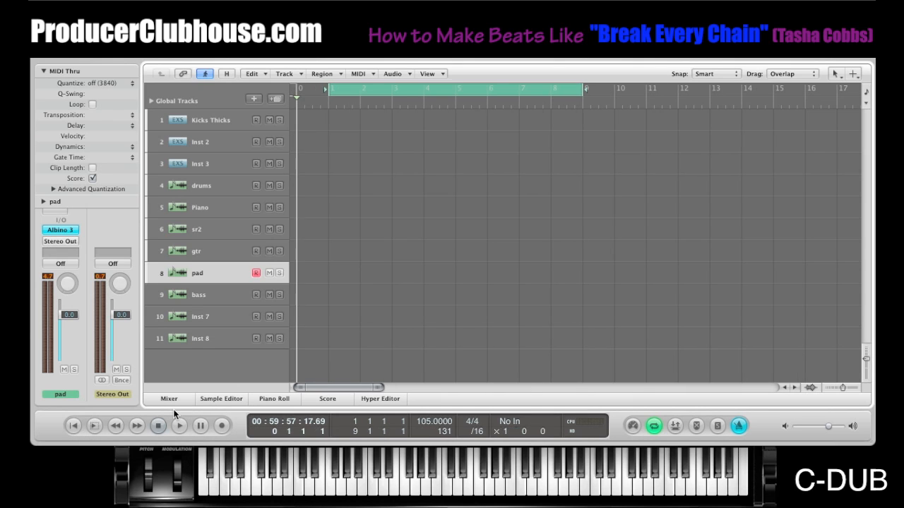
pyautogui.click(139, 425)
pyautogui.click(225, 429)
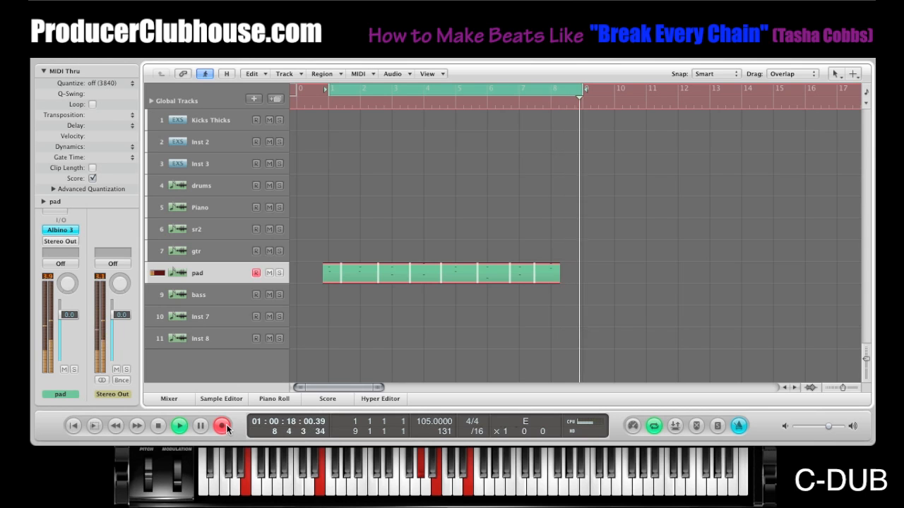
pyautogui.click(156, 426)
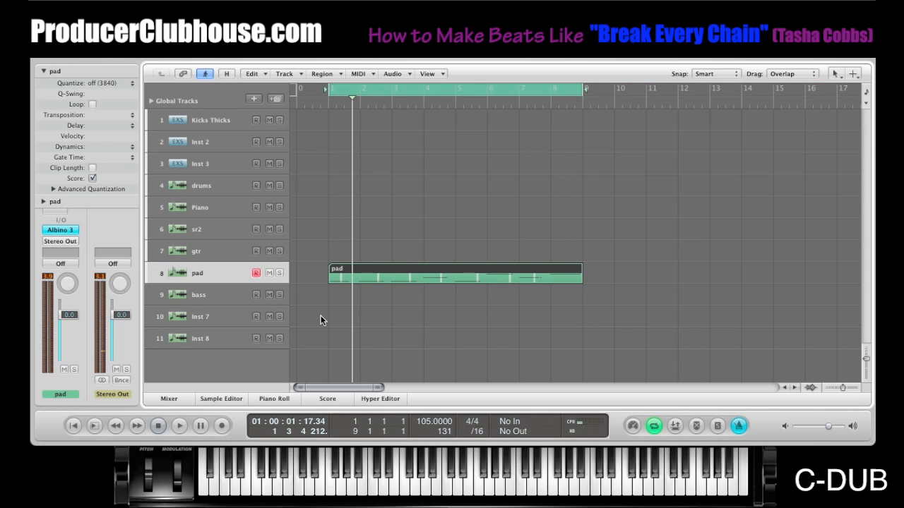
# - Quantize the pad region to 1/16-Note and play back its beginning
pyautogui.click(109, 84)
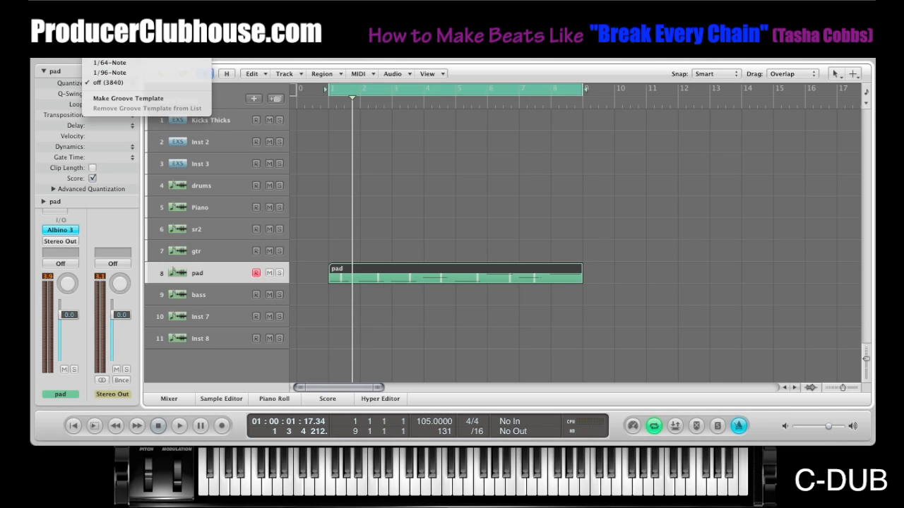
pyautogui.click(109, 23)
pyautogui.click(177, 424)
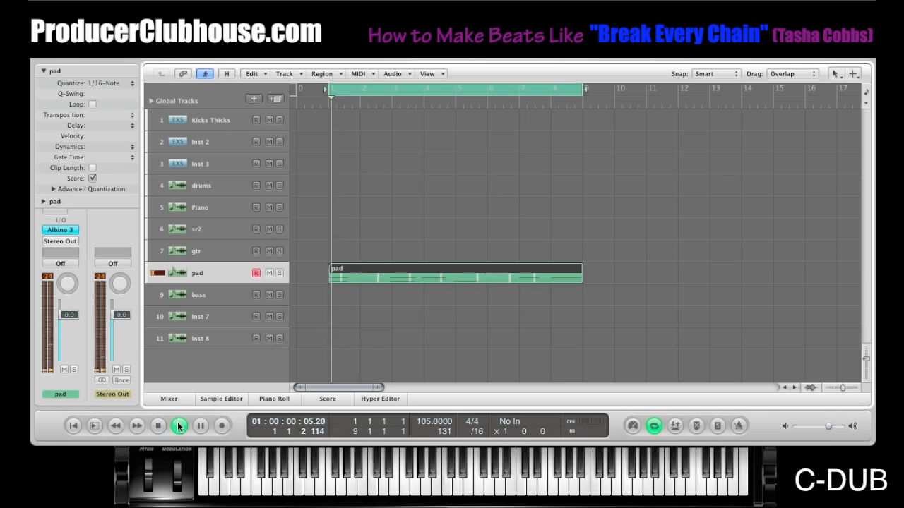
pyautogui.click(158, 425)
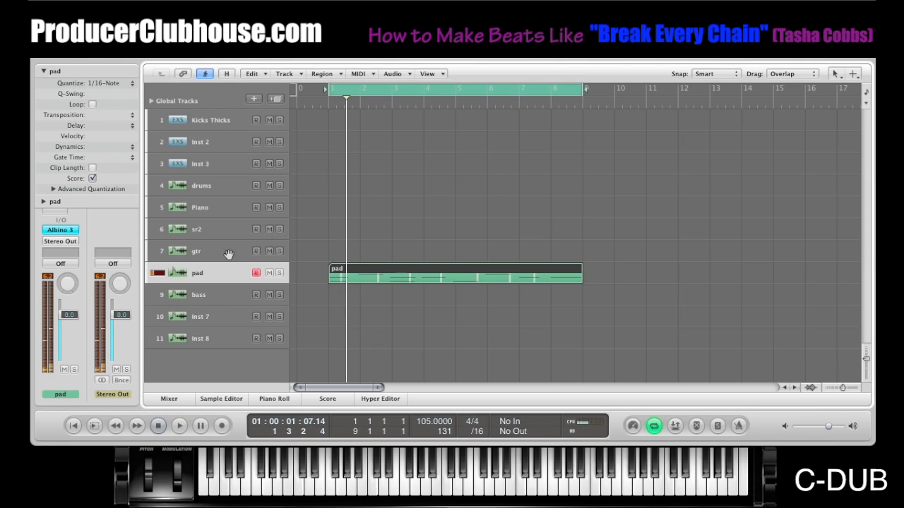
# - Record a kick drum part on the Kicks Thicks track through bar 8, over the pad
pyautogui.click(227, 125)
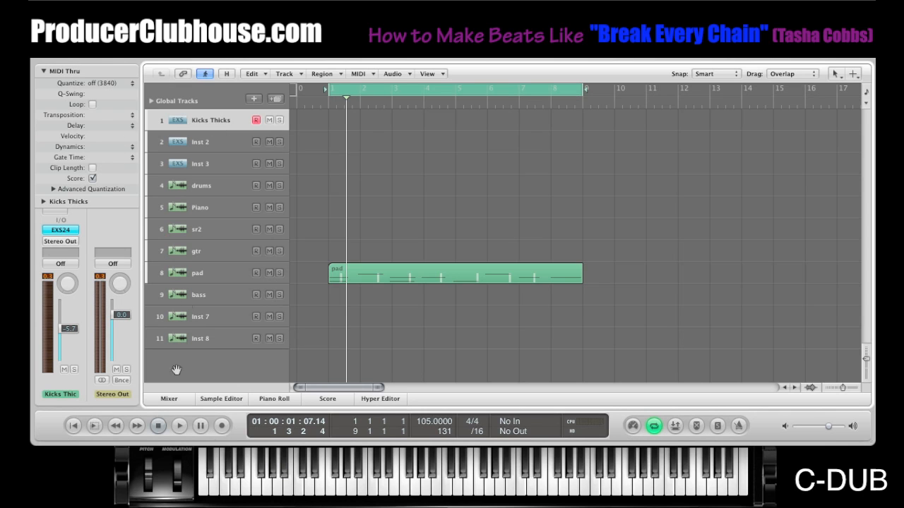
pyautogui.click(219, 428)
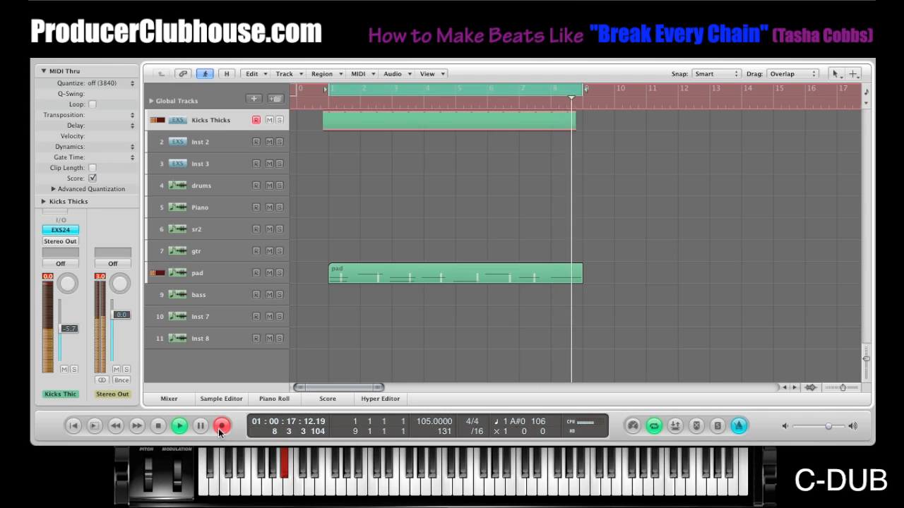
pyautogui.click(179, 423)
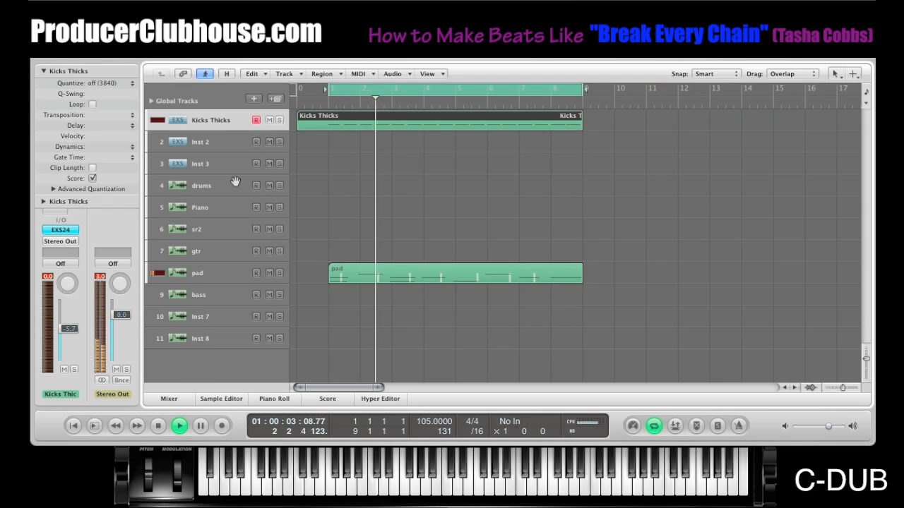
# - Quantize the Kicks Thicks region to 1/16-Note, listen to the loop, and stop playback
pyautogui.click(108, 81)
pyautogui.click(109, 24)
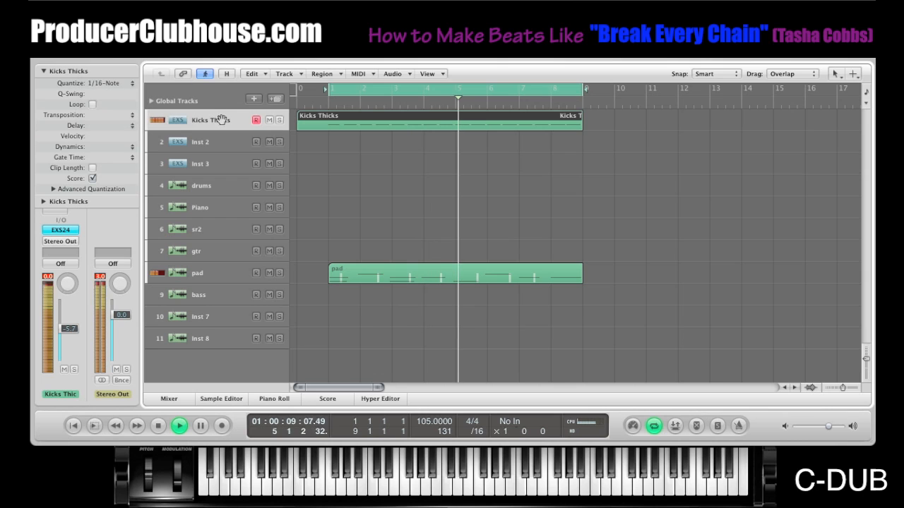
pyautogui.click(224, 232)
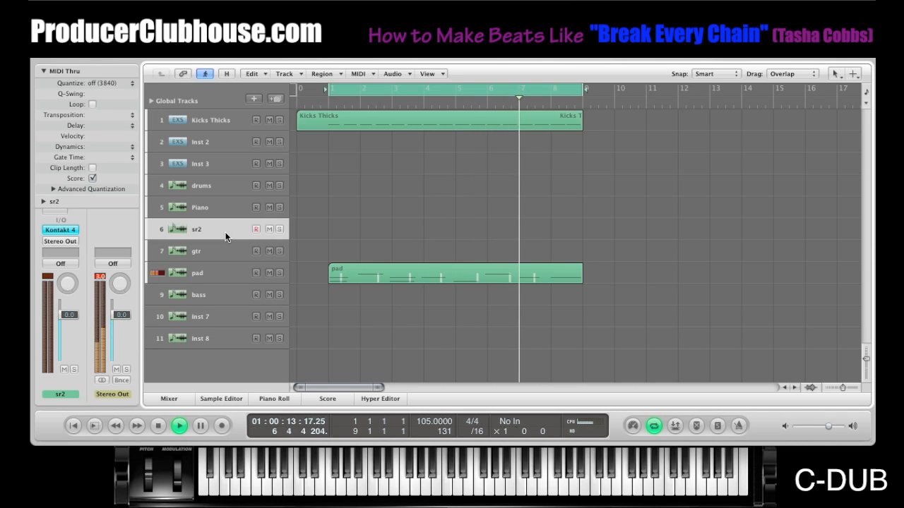
pyautogui.click(161, 427)
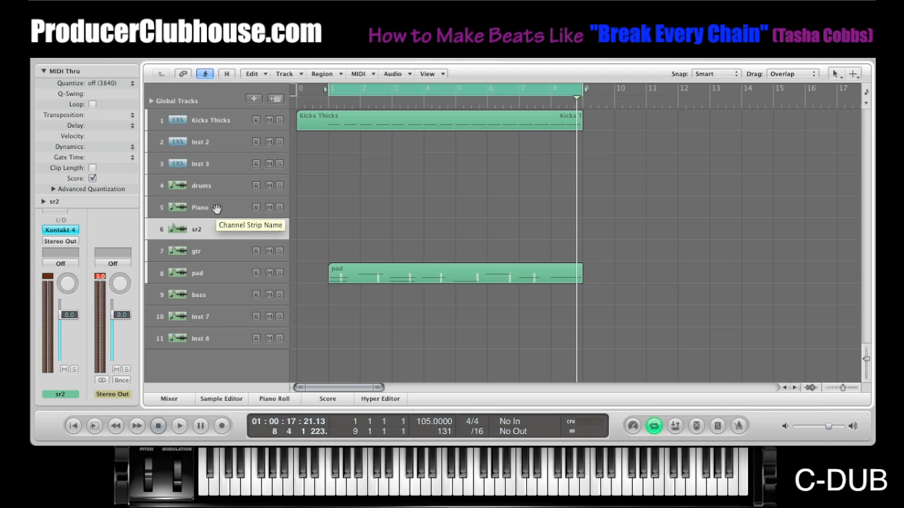
# - Load LPS Dramatic Techtronic.nki from the Evolve library's looped percussion instruments into Kontakt 4 on the gtr track
pyautogui.click(226, 258)
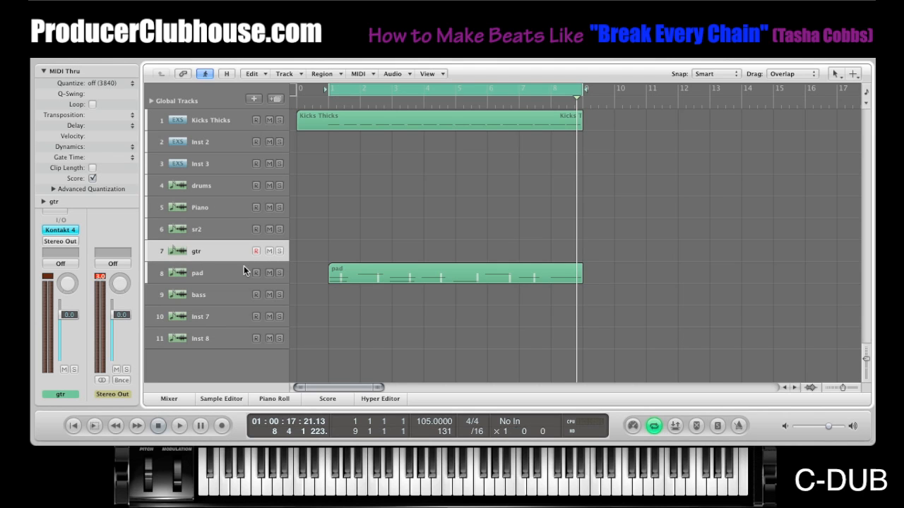
pyautogui.click(196, 143)
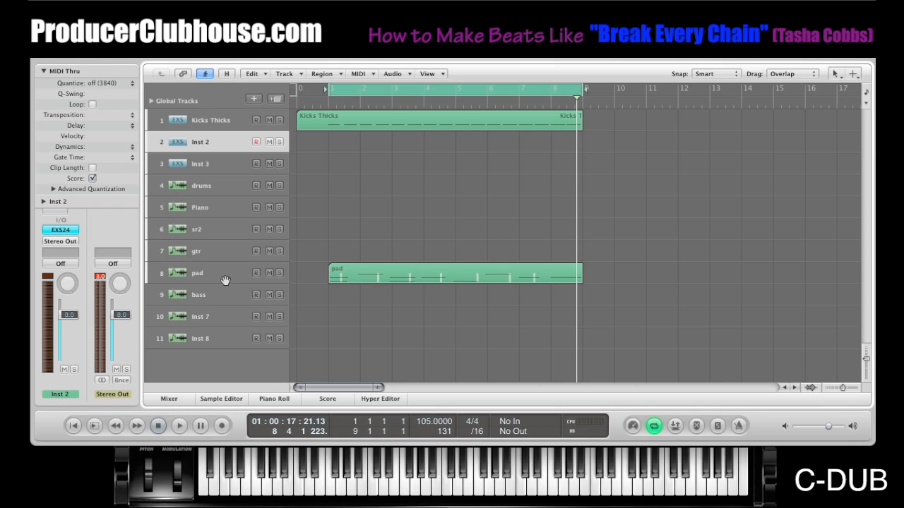
pyautogui.click(198, 249)
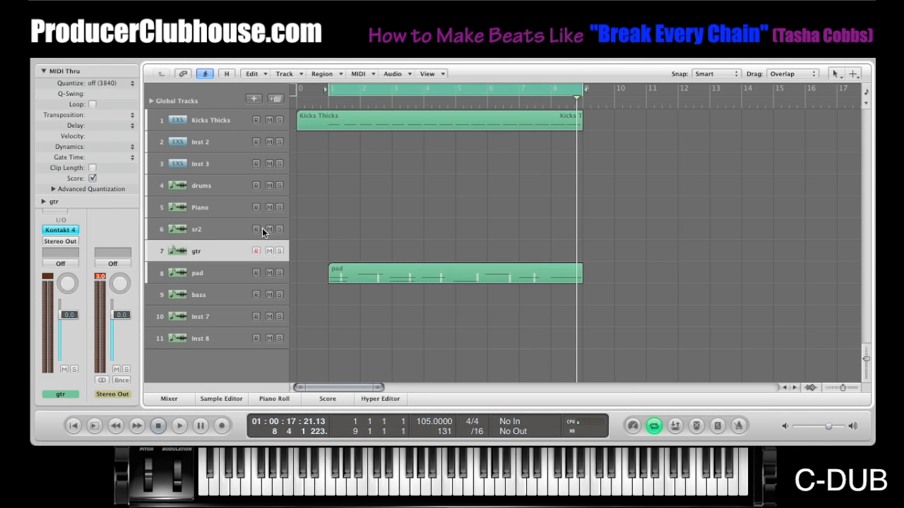
pyautogui.click(73, 231)
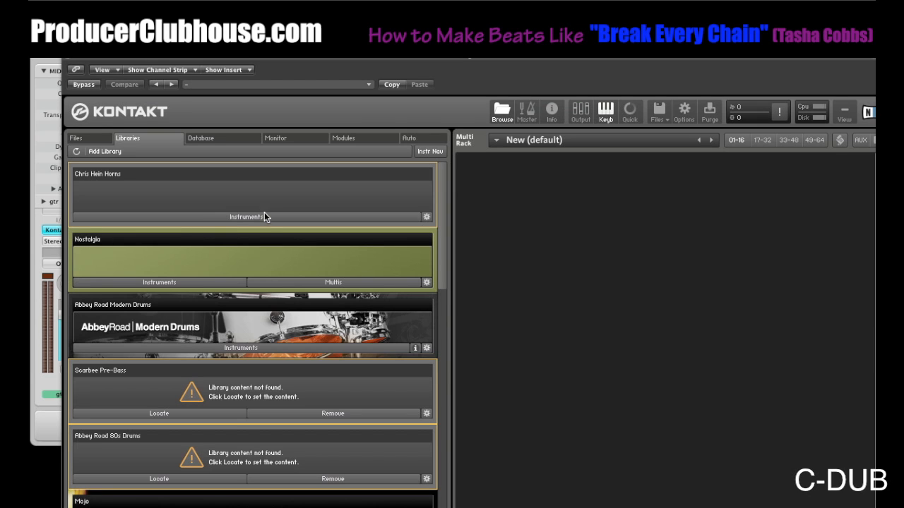
pyautogui.scroll(-10, 264, 217)
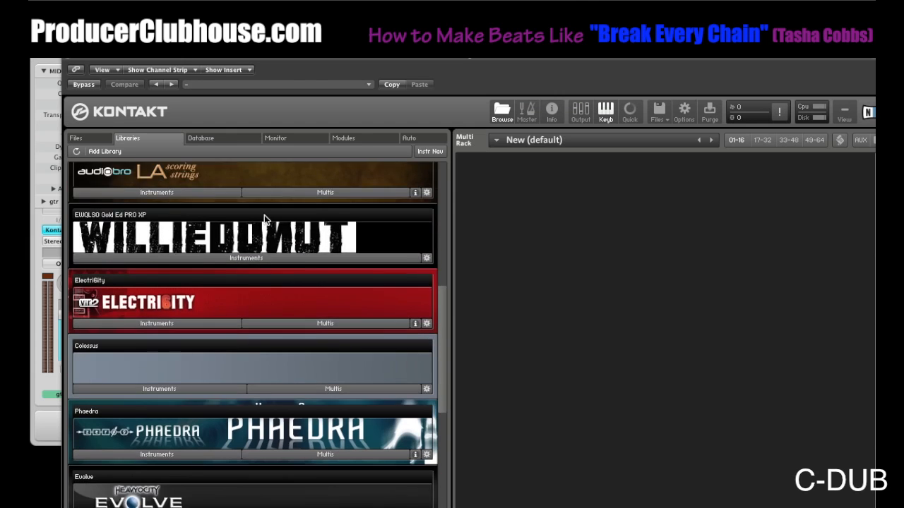
pyautogui.scroll(-5, 264, 215)
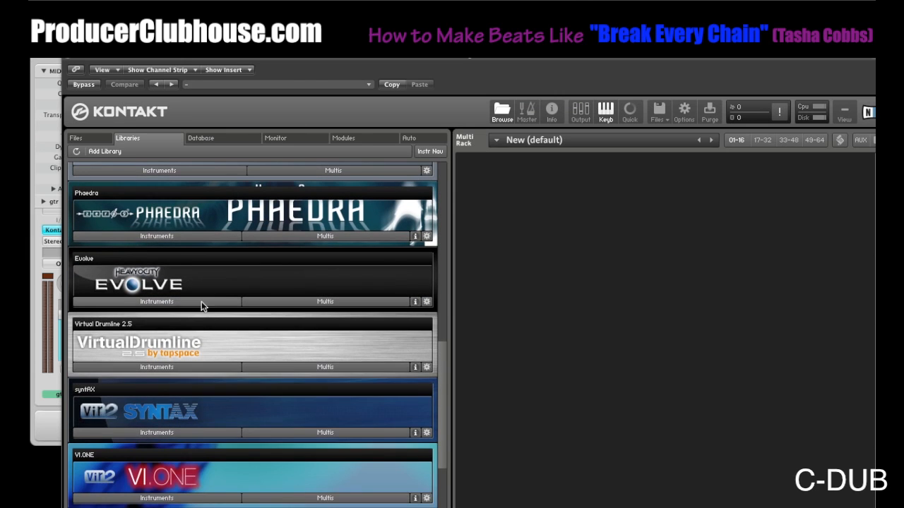
pyautogui.click(201, 303)
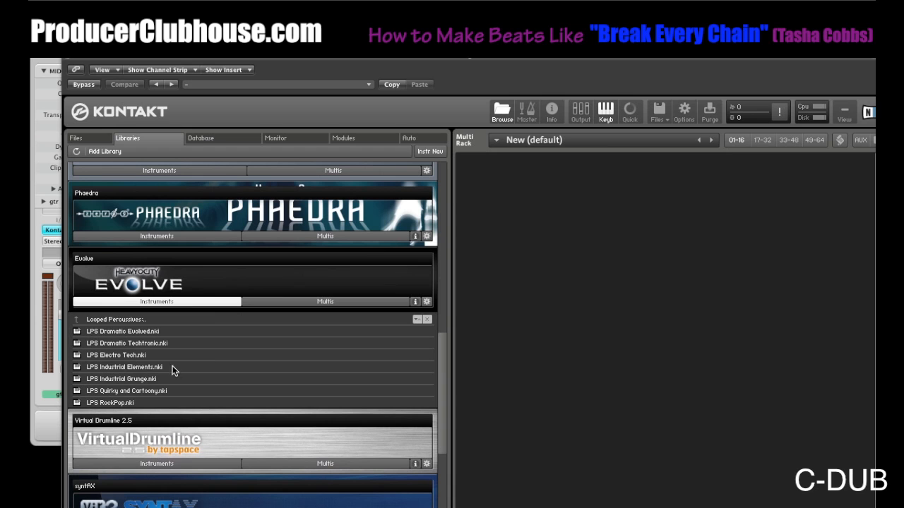
pyautogui.doubleClick(192, 343)
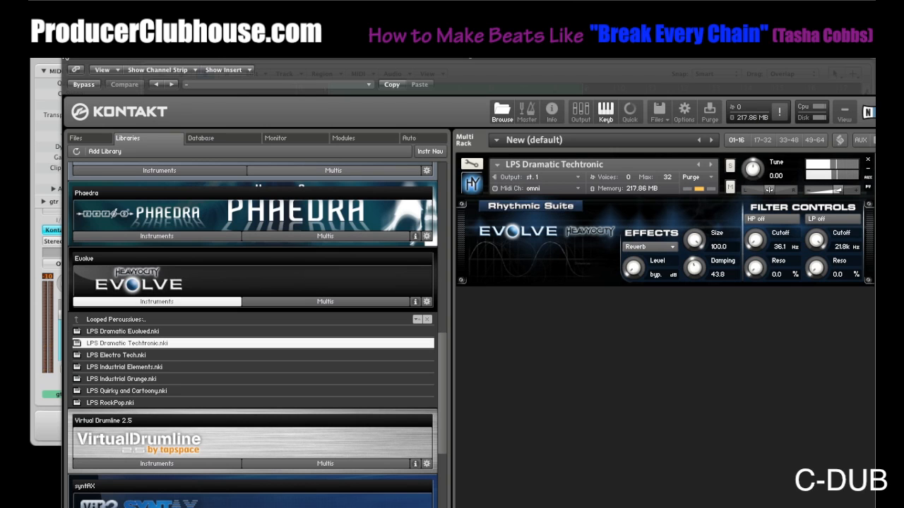
pyautogui.click(70, 61)
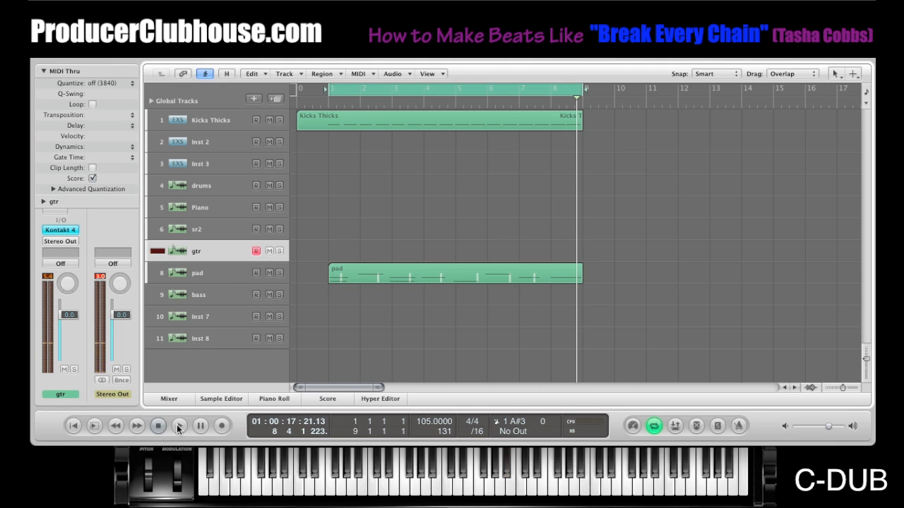
# - Record an eight-bar percussion loop part on the gtr track, quantize it to 1/16-Note, and play it back
pyautogui.press('r')
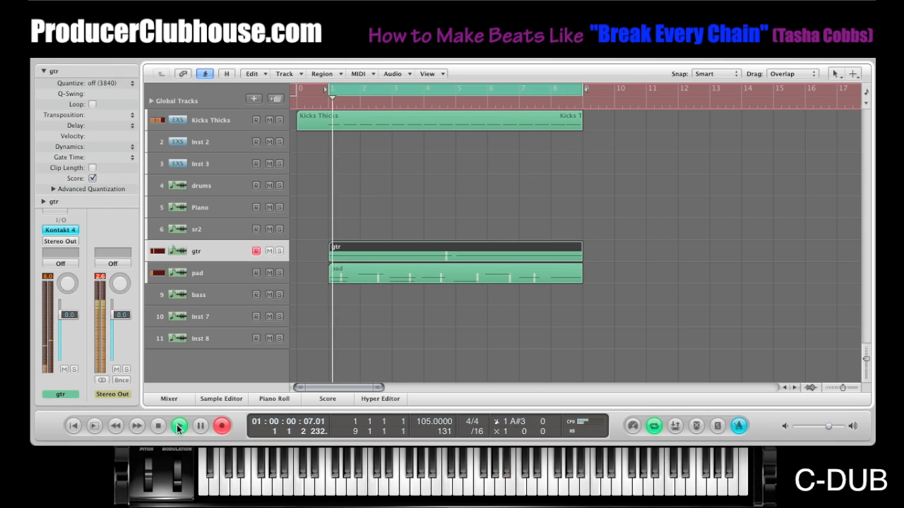
pyautogui.press('space')
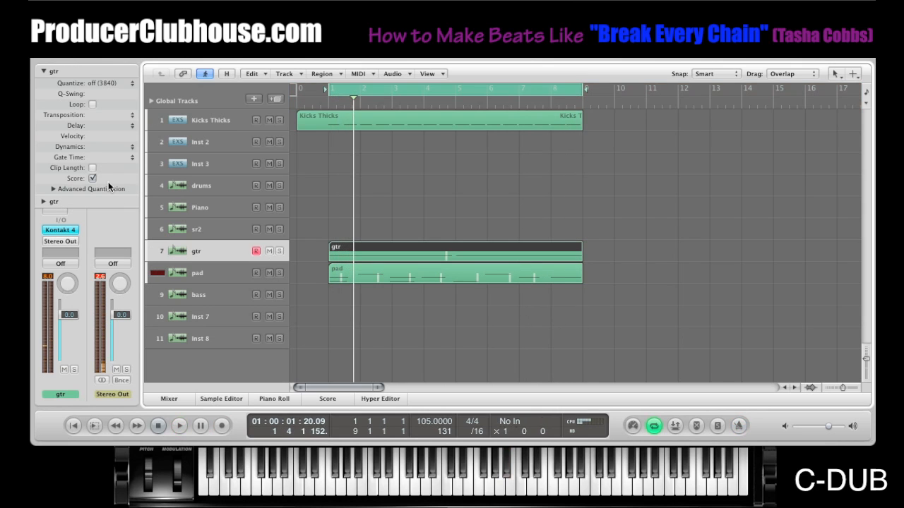
pyautogui.click(108, 82)
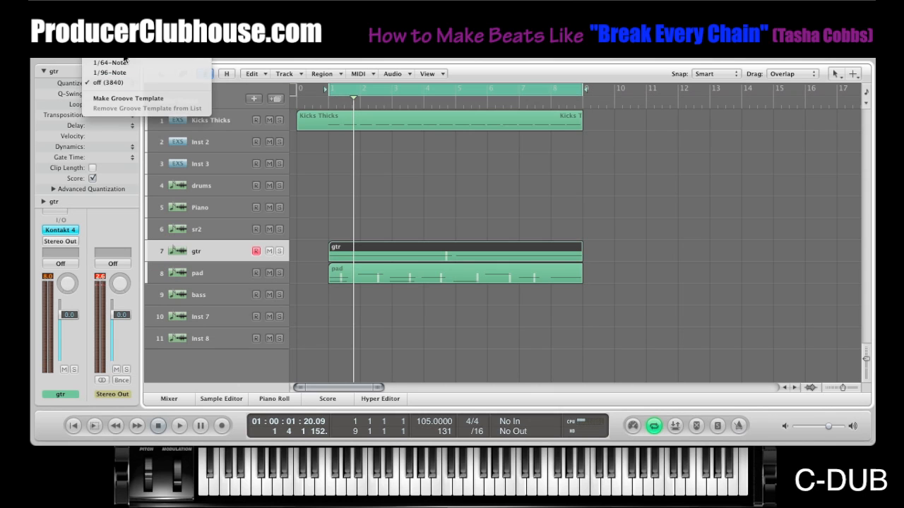
pyautogui.click(109, 23)
pyautogui.click(181, 423)
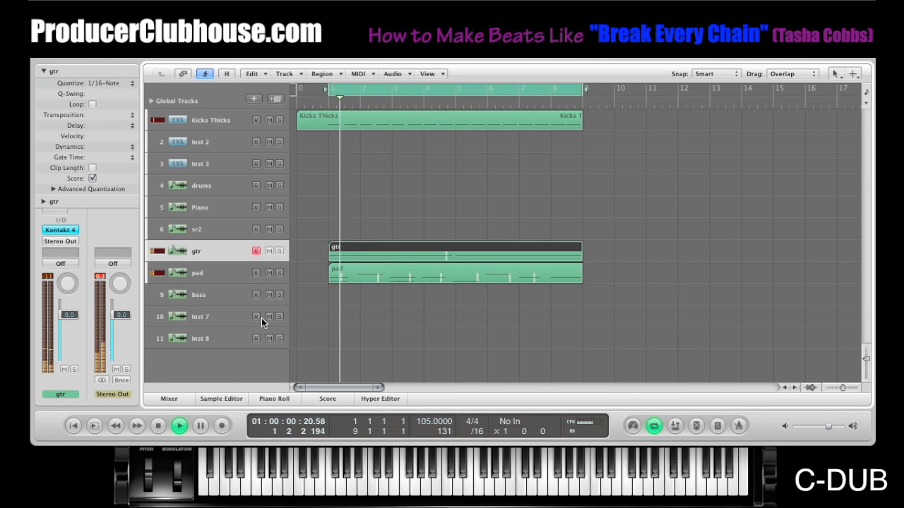
# - Select the Inst 2 track, show the sound library beside the arrangement, and stop playback
pyautogui.click(215, 146)
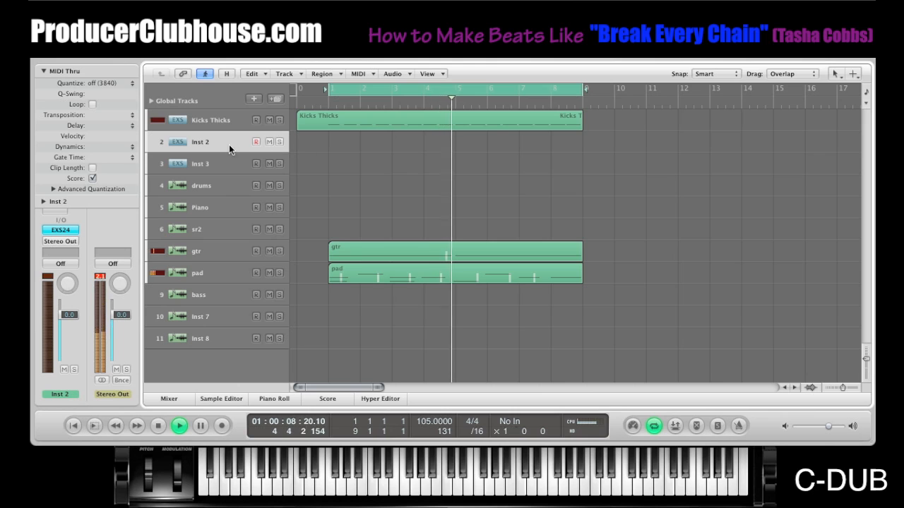
pyautogui.click(835, 73)
pyautogui.click(708, 133)
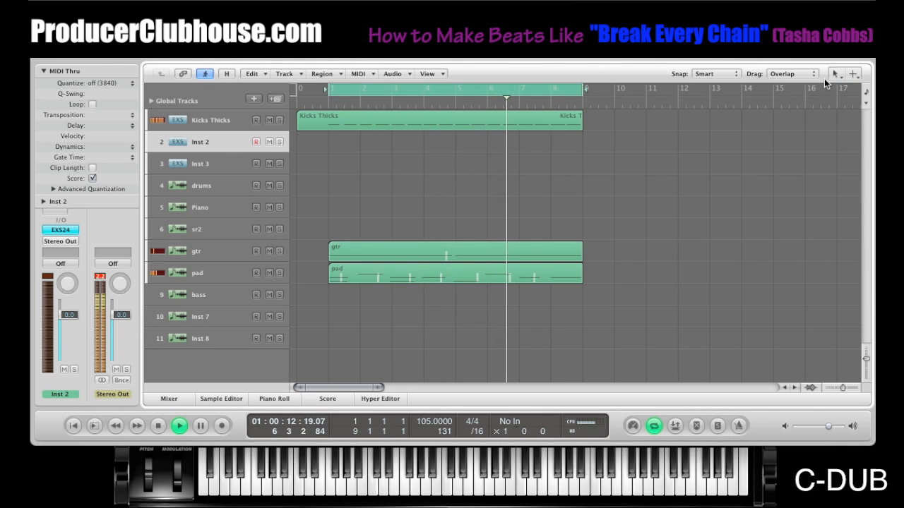
pyautogui.press('y')
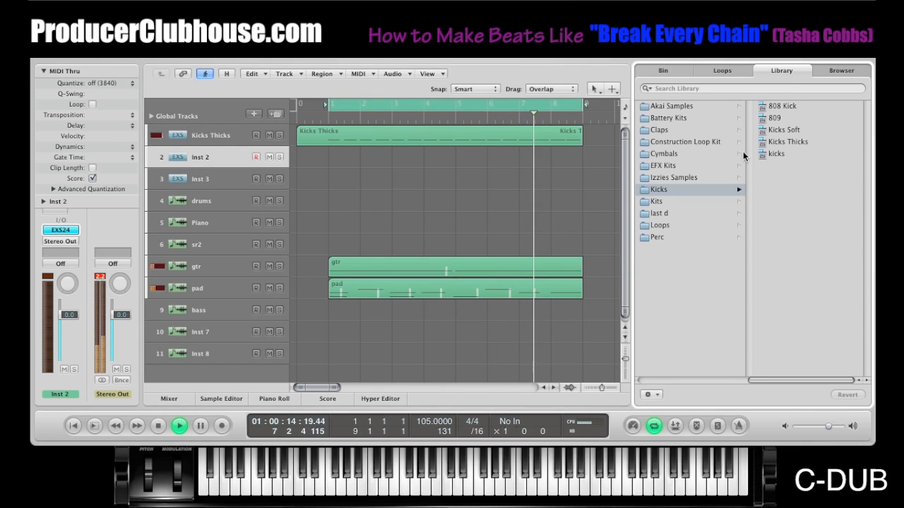
pyautogui.scroll(-1, 336, 339)
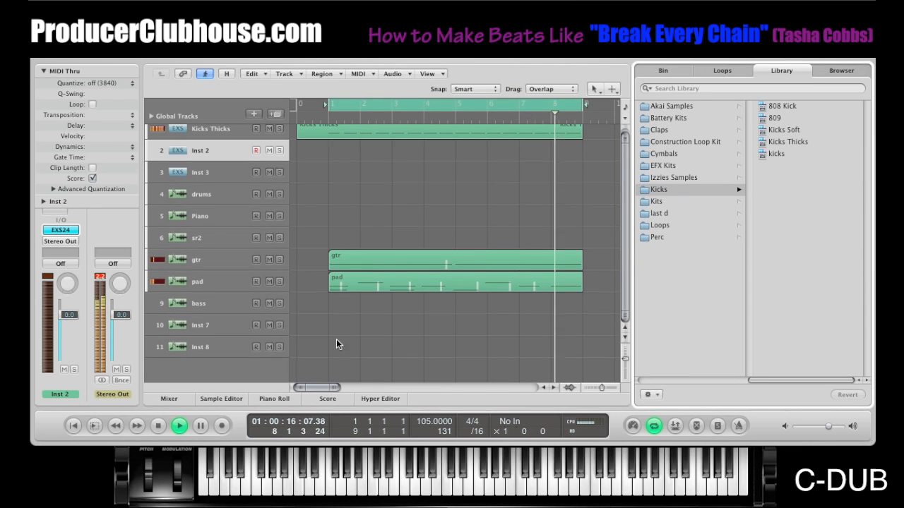
pyautogui.click(160, 425)
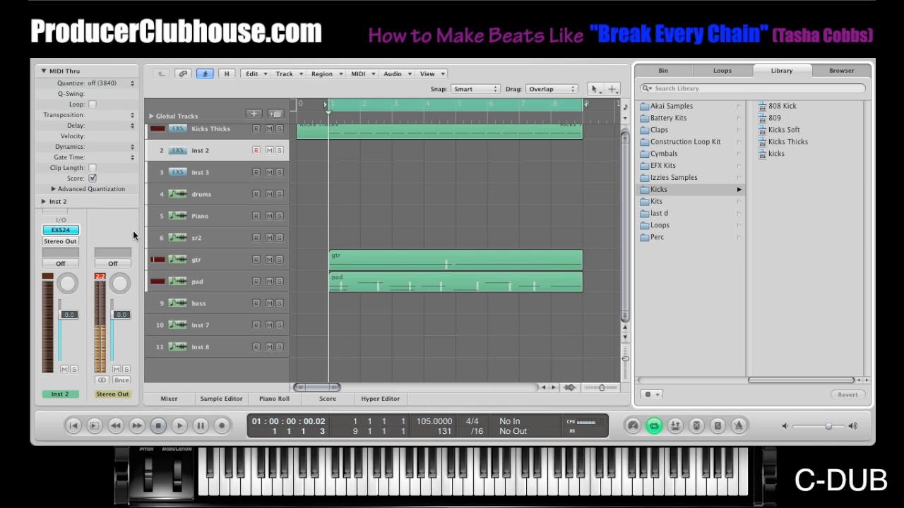
pyautogui.scroll(1, 222, 161)
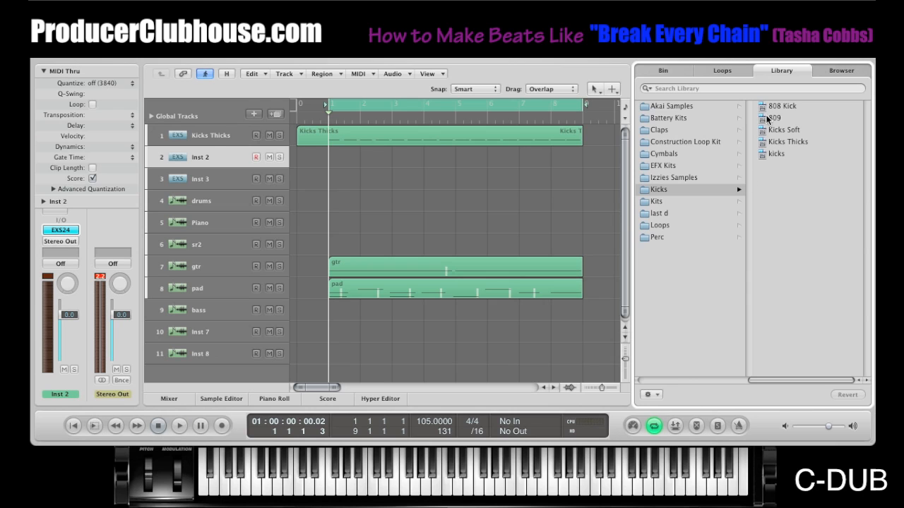
# - Audition Danja Kit from the library's 2011 Kits folder on the Inst 2 track, and replace it with darkchlid from Darkchild Kit
pyautogui.hscroll(-1, 767, 119)
pyautogui.hscroll(-3, 691, 206)
pyautogui.hscroll(-3, 692, 209)
pyautogui.click(687, 118)
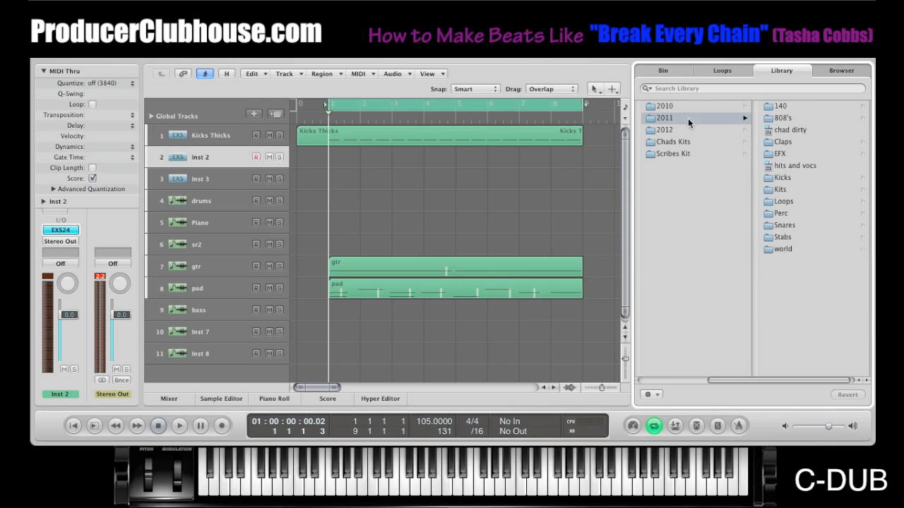
pyautogui.click(782, 190)
pyautogui.click(777, 166)
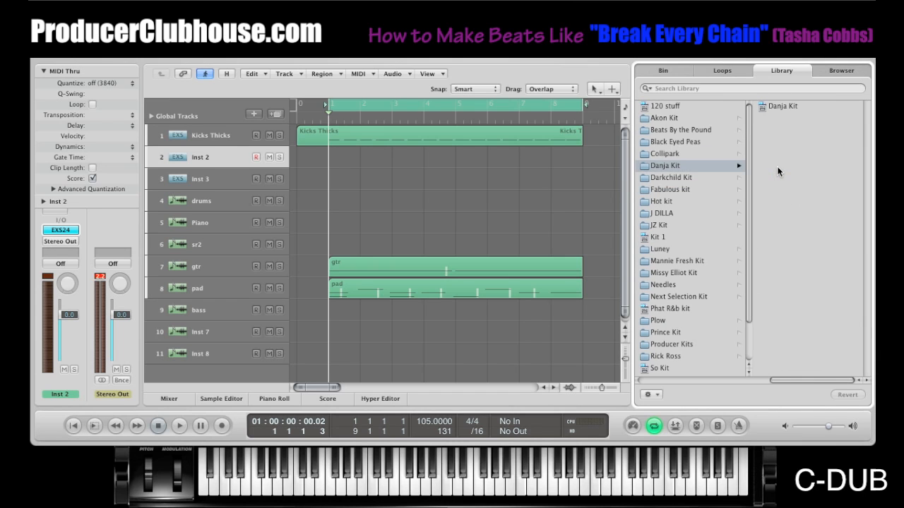
pyautogui.click(801, 106)
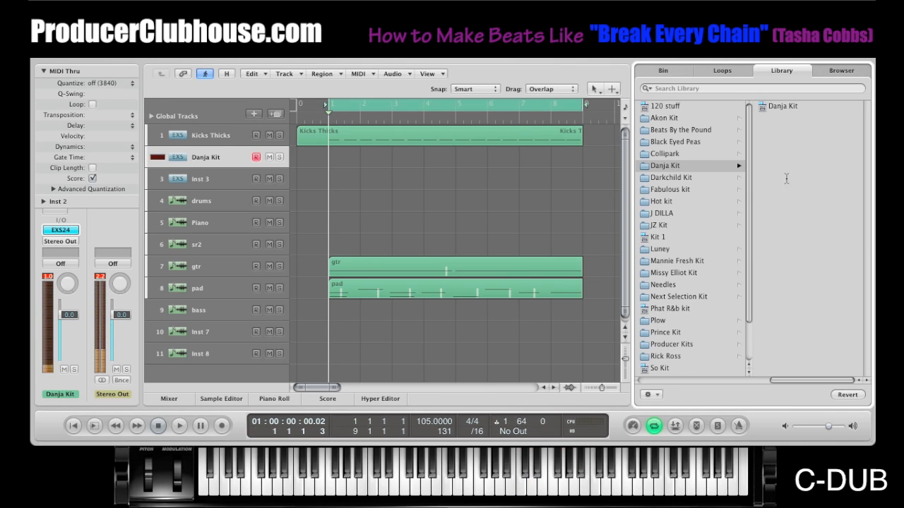
pyautogui.click(692, 176)
pyautogui.click(797, 101)
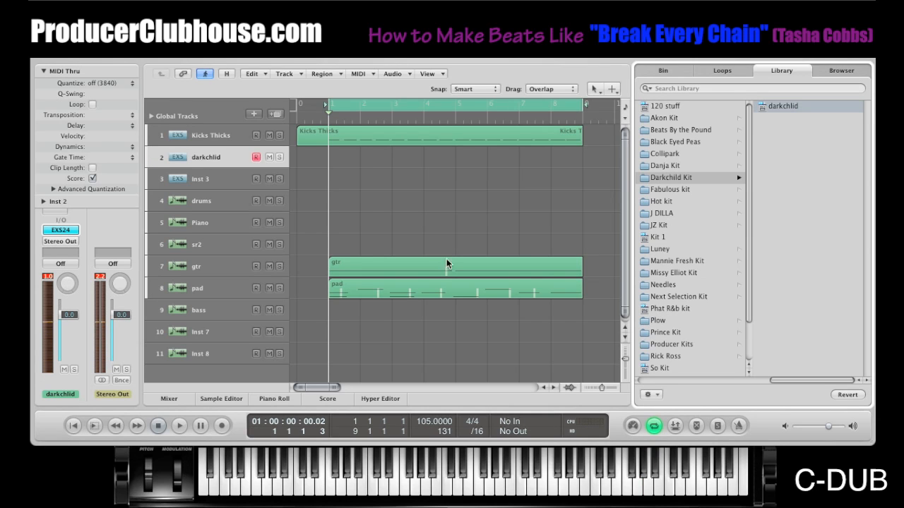
# - Record an eight-bar drum part on the darkchlid track, quantize it to 1/16-Note, and listen back
pyautogui.click(221, 425)
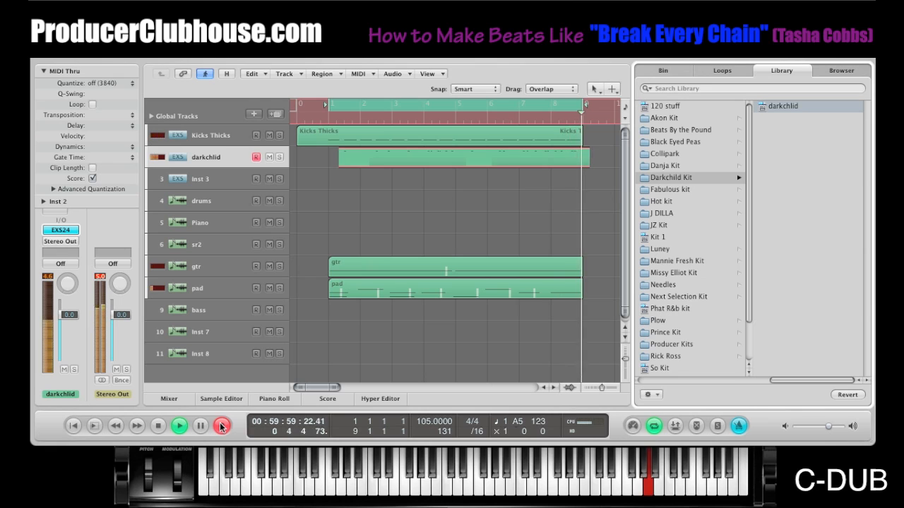
pyautogui.click(185, 424)
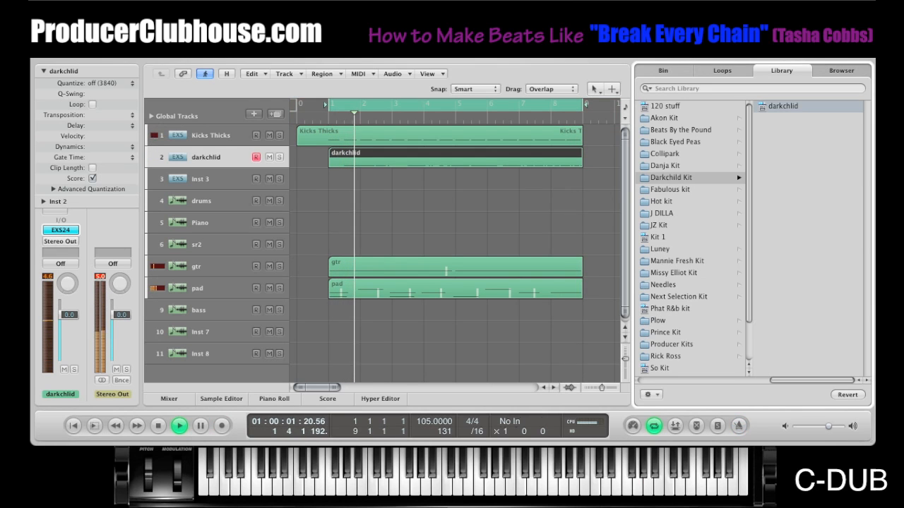
pyautogui.click(105, 82)
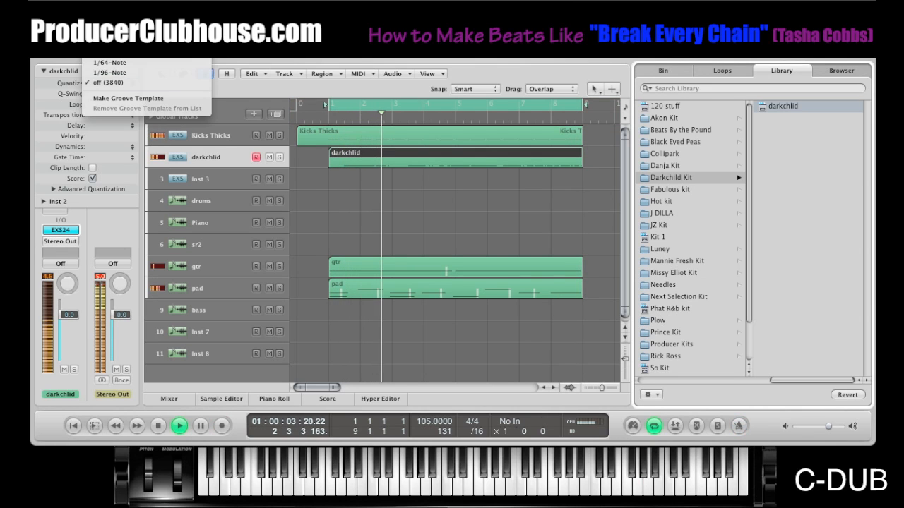
pyautogui.click(109, 24)
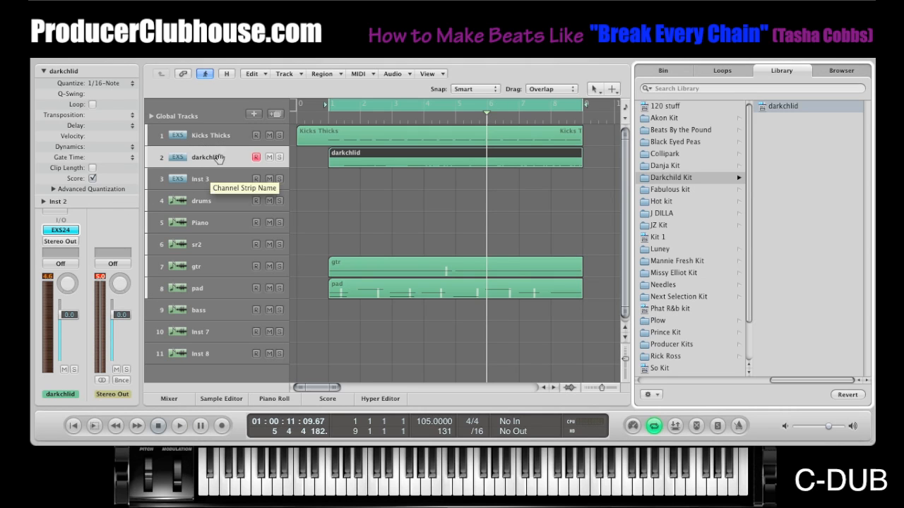
# - Duplicate the darkchlid track and record a second eight-bar drum part on the copy
pyautogui.click(276, 114)
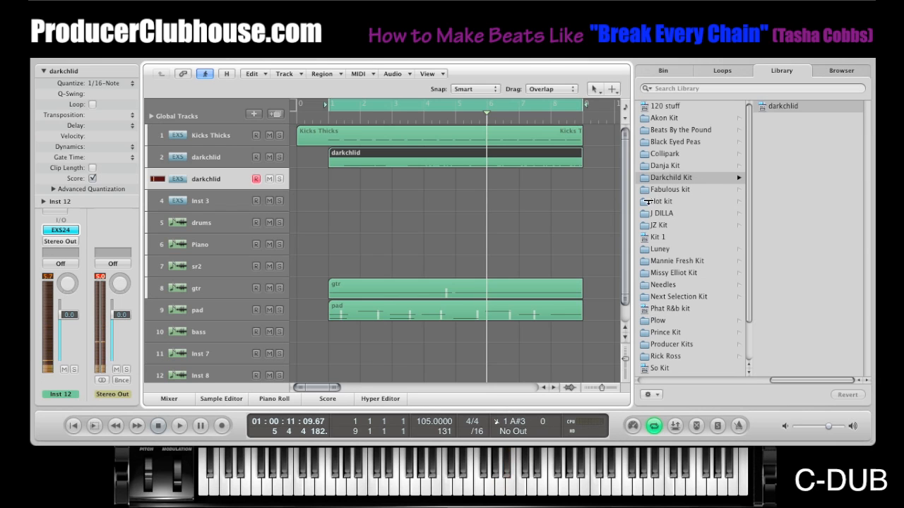
pyautogui.scroll(-1, 650, 204)
pyautogui.click(227, 425)
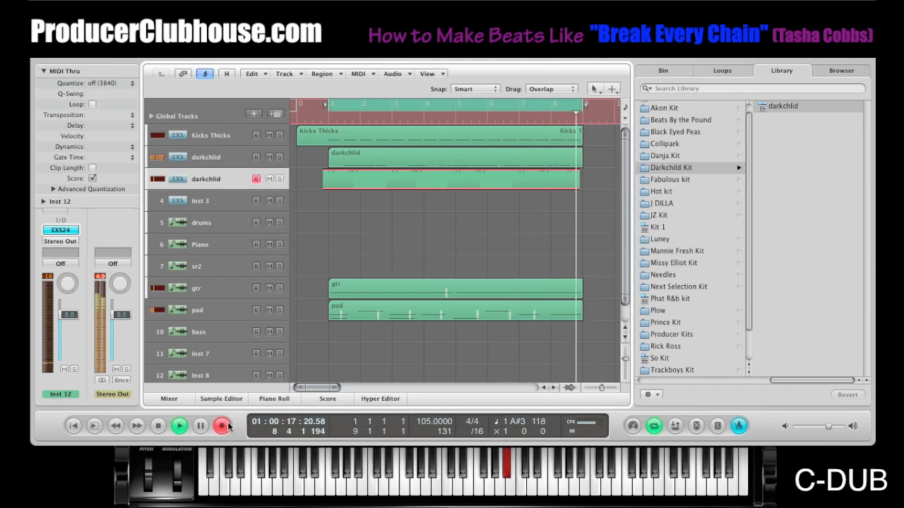
pyautogui.click(186, 426)
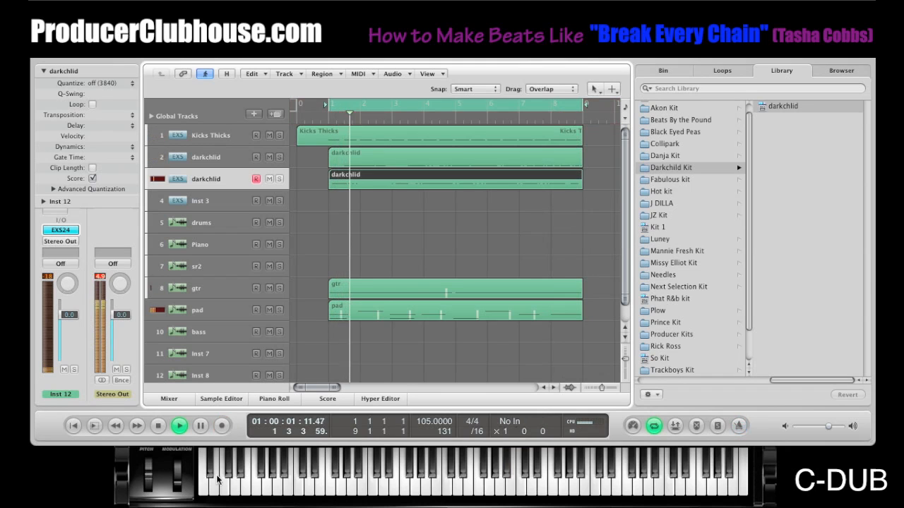
# - Quantize the new darkchlid region on track 3 to 1/16-Note, listen to the loop, and stop playback
pyautogui.click(105, 82)
pyautogui.click(109, 23)
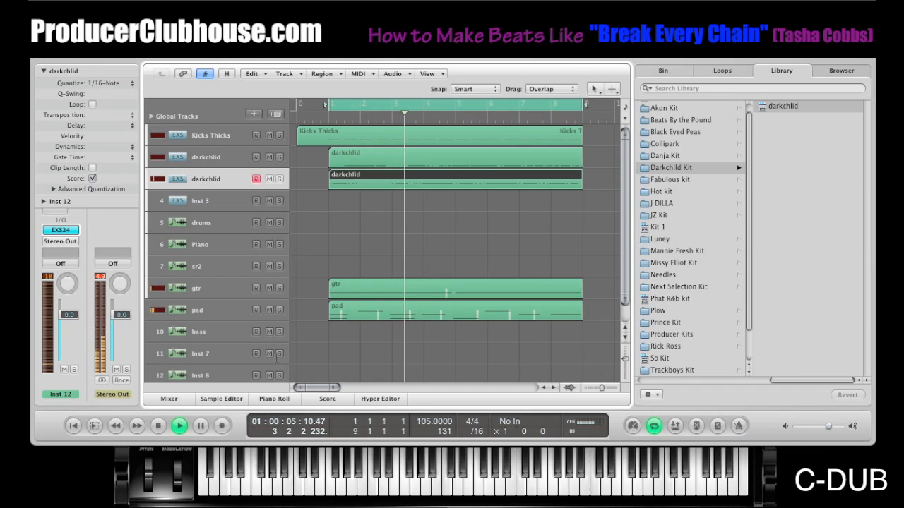
pyautogui.click(159, 426)
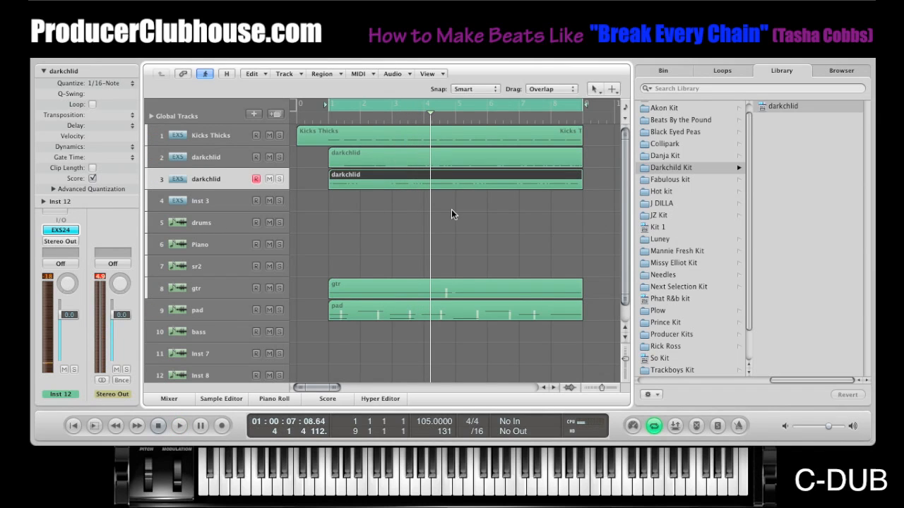
# - Add a third darkchlid track by duplicating track 3
pyautogui.click(274, 114)
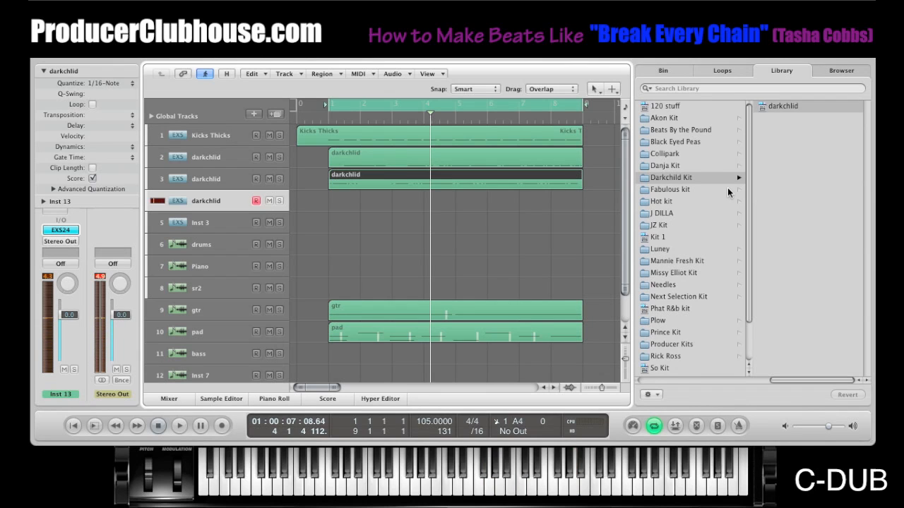
pyautogui.hscroll(-3, 656, 195)
pyautogui.hscroll(-5, 656, 195)
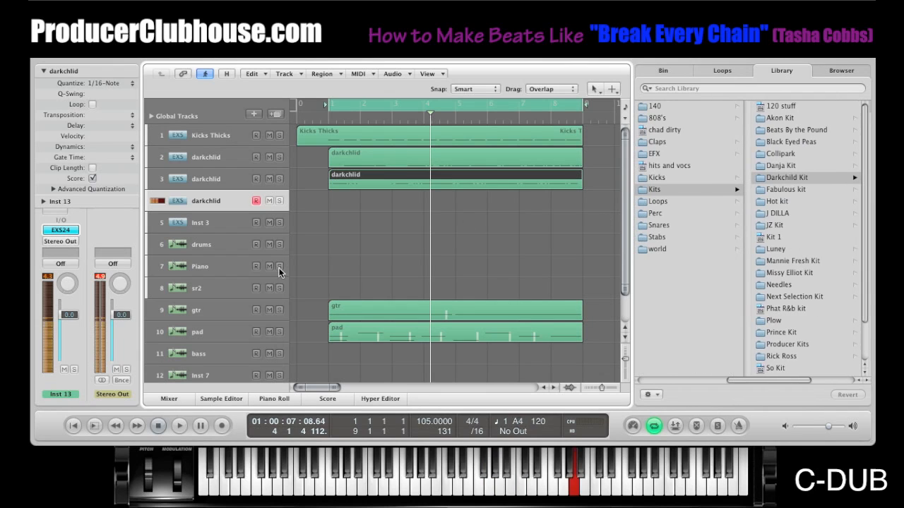
# - Record an eight-bar part on the third darkchlid track and quantize it to 1/16-Note
pyautogui.click(221, 424)
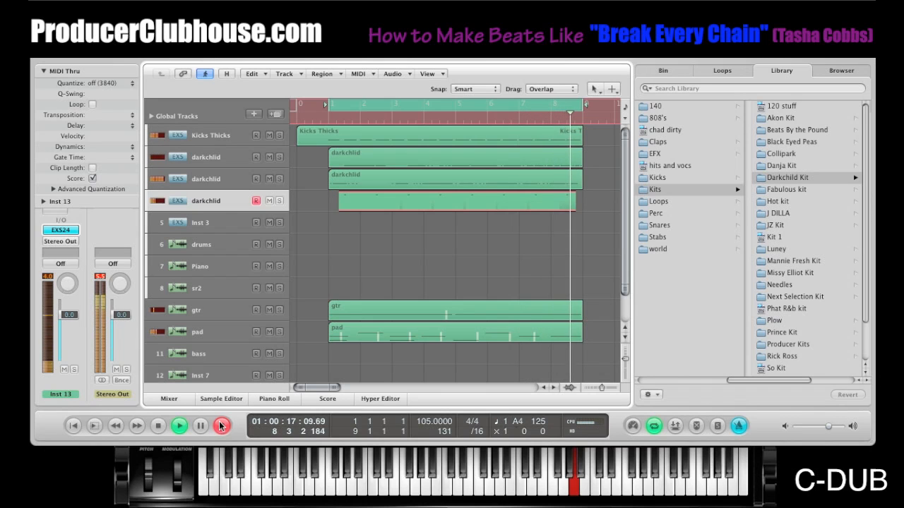
pyautogui.press('space')
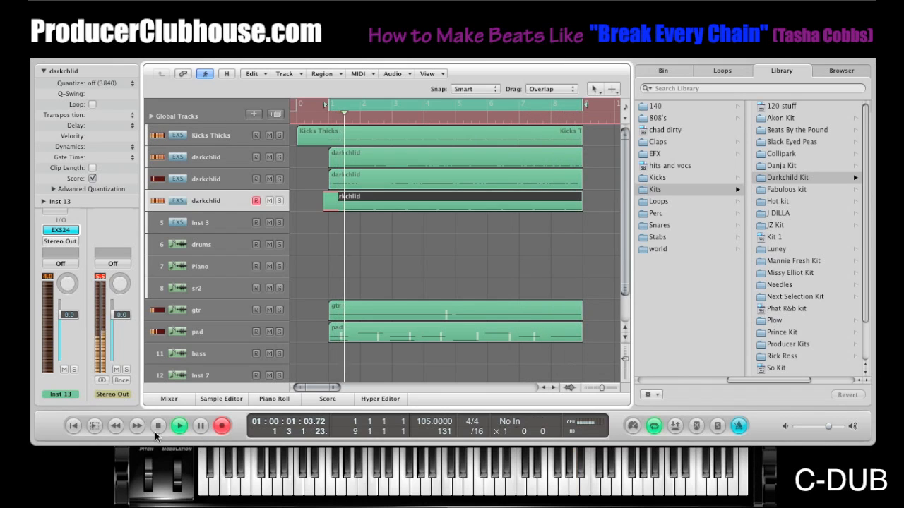
pyautogui.click(157, 425)
pyautogui.click(102, 83)
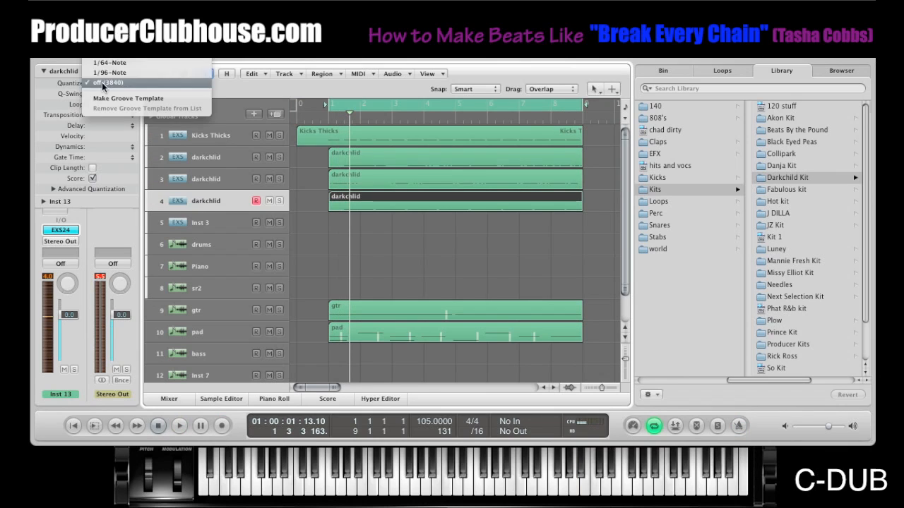
pyautogui.click(112, 22)
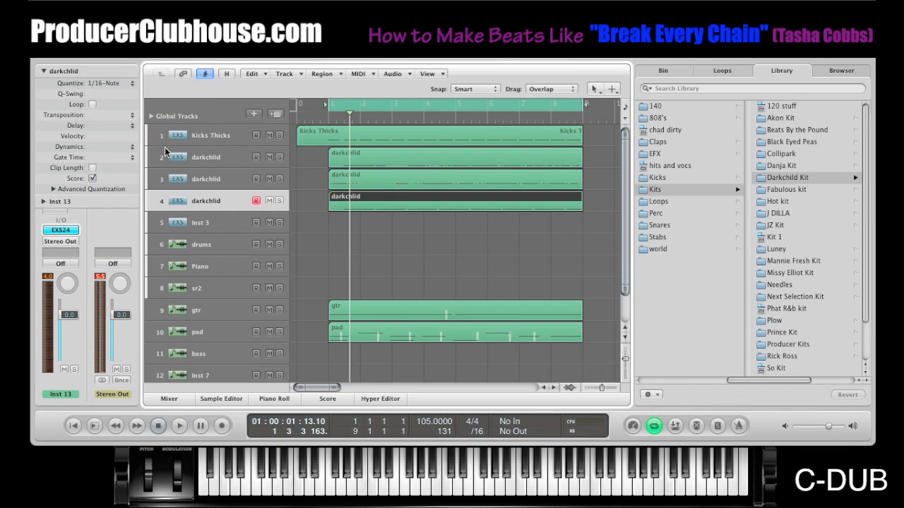
# - Duplicate the third darkchlid track and load Shakes and Snaps from the library's 2010 Perc folder on the copy
pyautogui.click(276, 115)
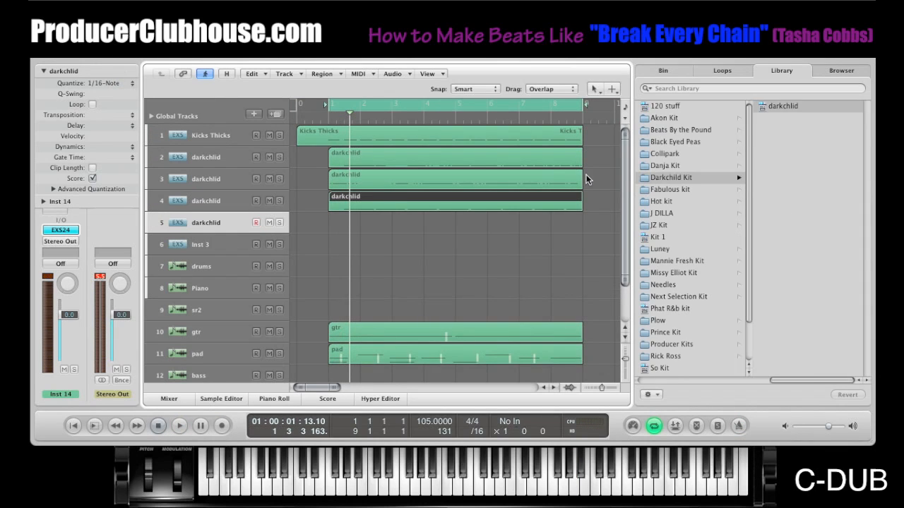
pyautogui.hscroll(-10, 657, 150)
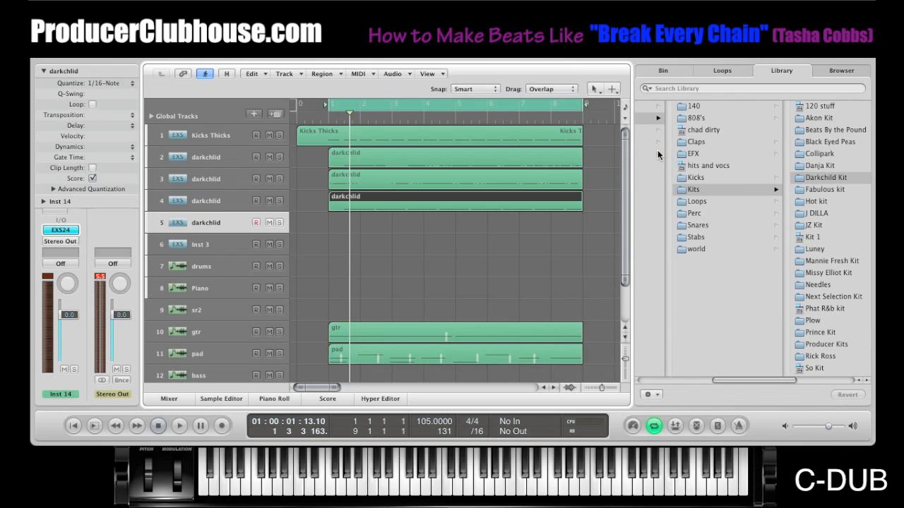
pyautogui.hscroll(-2, 656, 150)
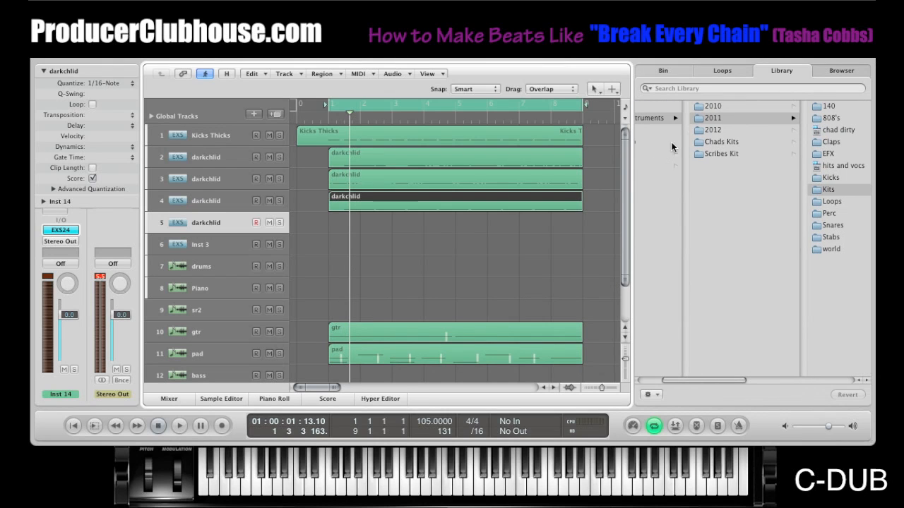
pyautogui.click(715, 106)
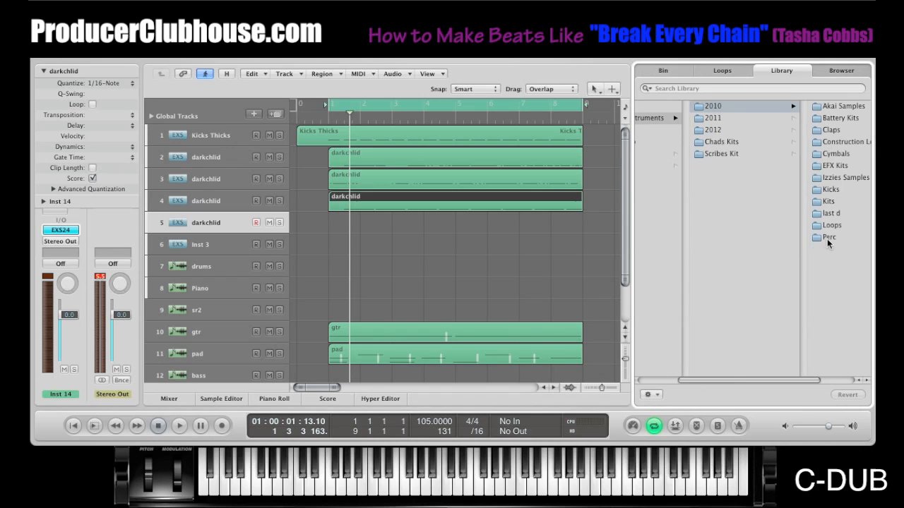
pyautogui.click(823, 238)
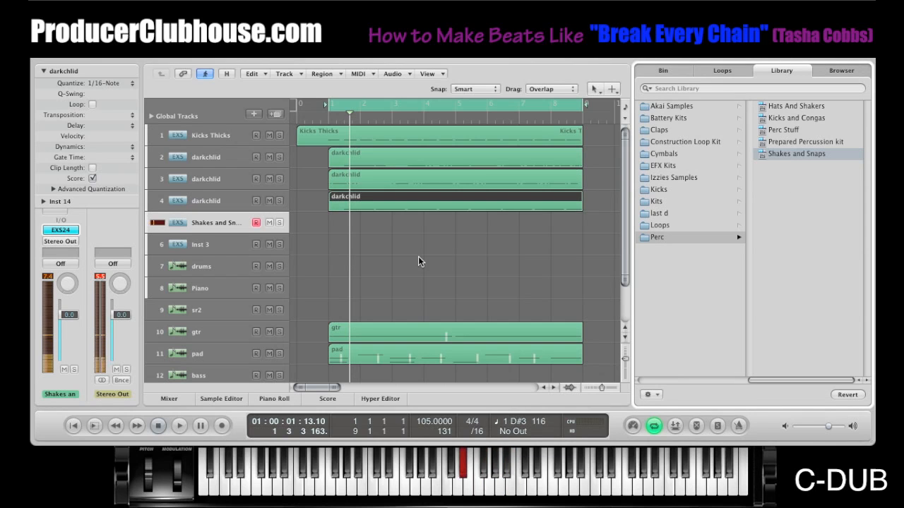
# - Record an eight-bar part on the Shakes and Snaps track, quantize it to 1/16-Note, and stop playback
pyautogui.click(71, 426)
pyautogui.click(222, 426)
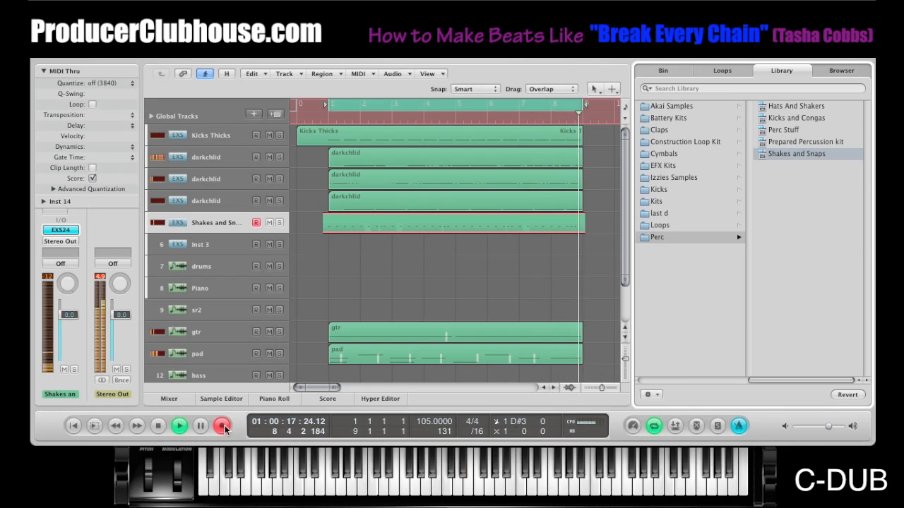
pyautogui.click(222, 425)
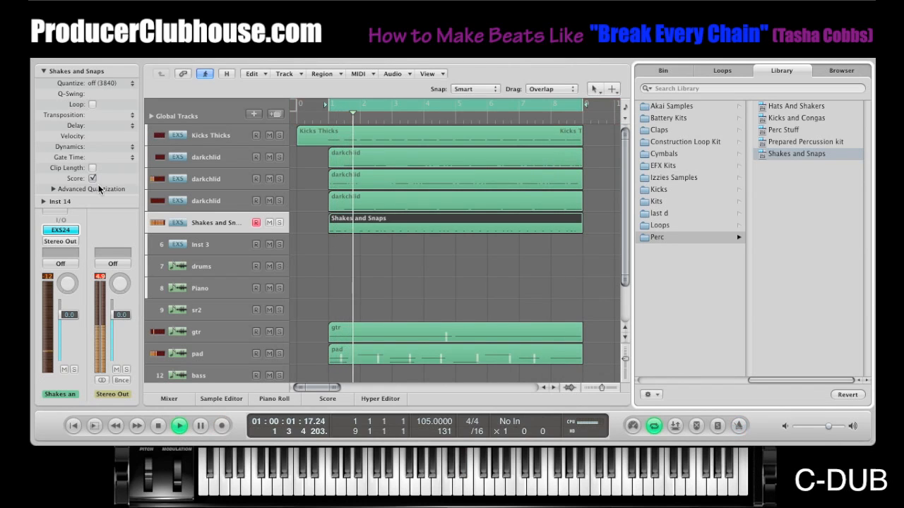
pyautogui.click(115, 83)
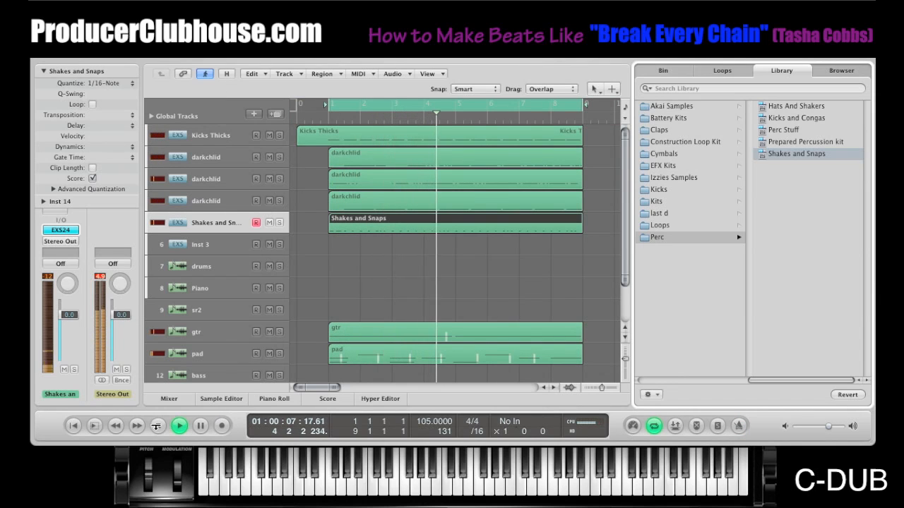
pyautogui.click(158, 425)
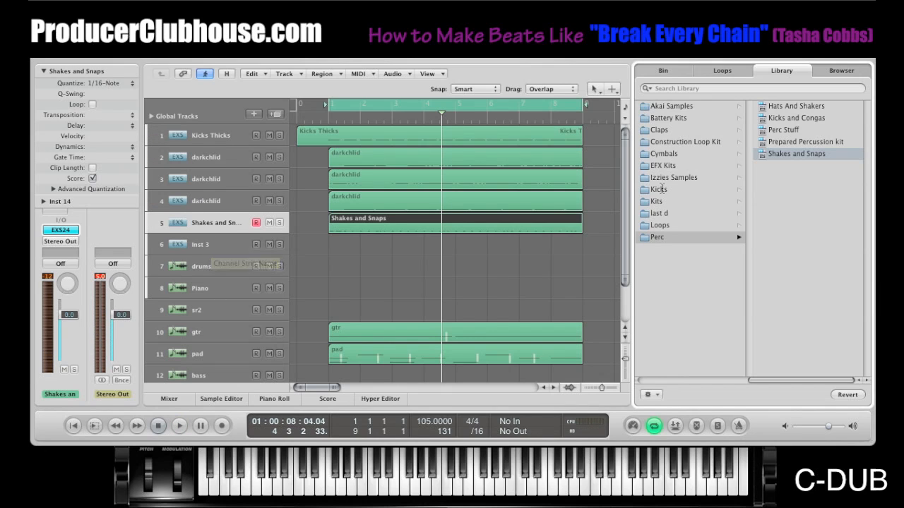
# - Select the Inst 3 track and browse the library's 2010 and 2011 folders for its next sound
pyautogui.click(233, 245)
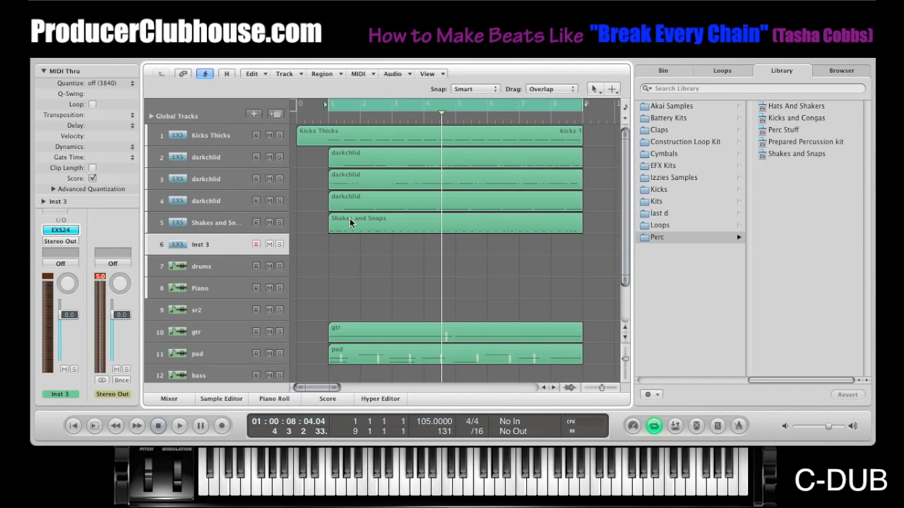
pyautogui.hscroll(-5, 741, 143)
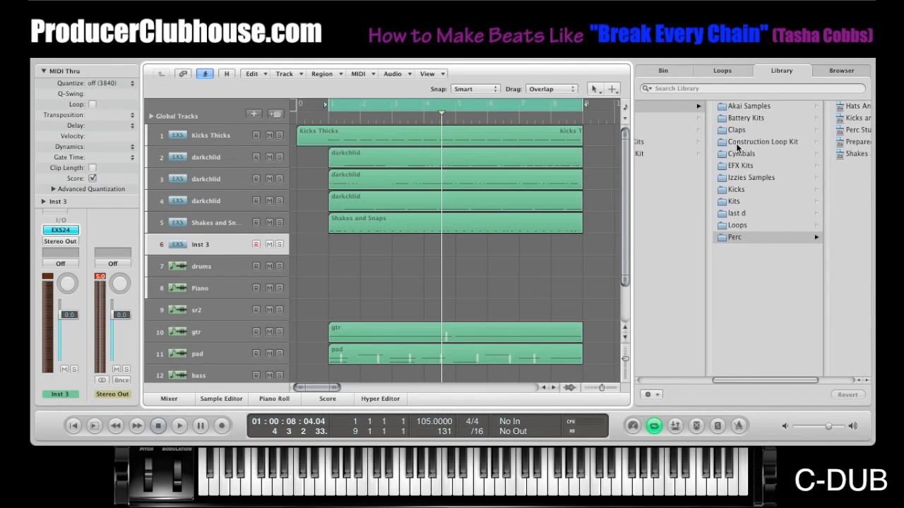
pyautogui.click(787, 115)
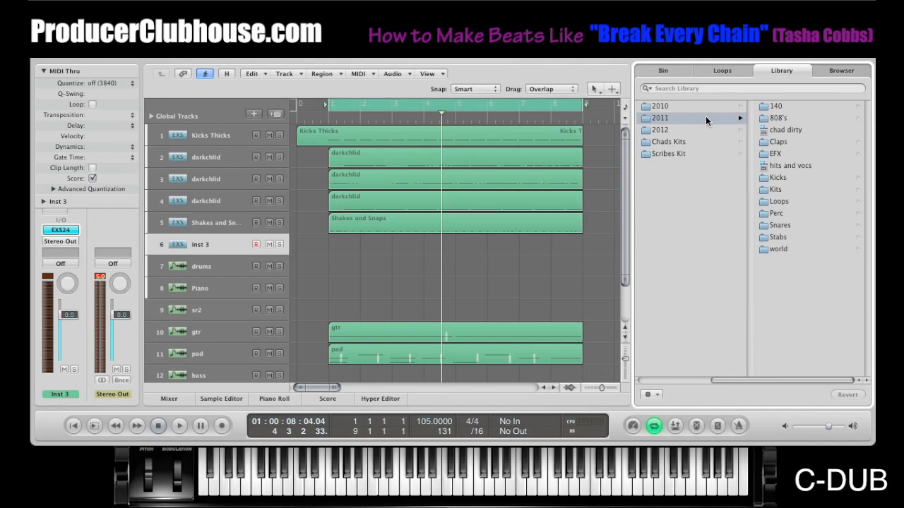
pyautogui.click(677, 106)
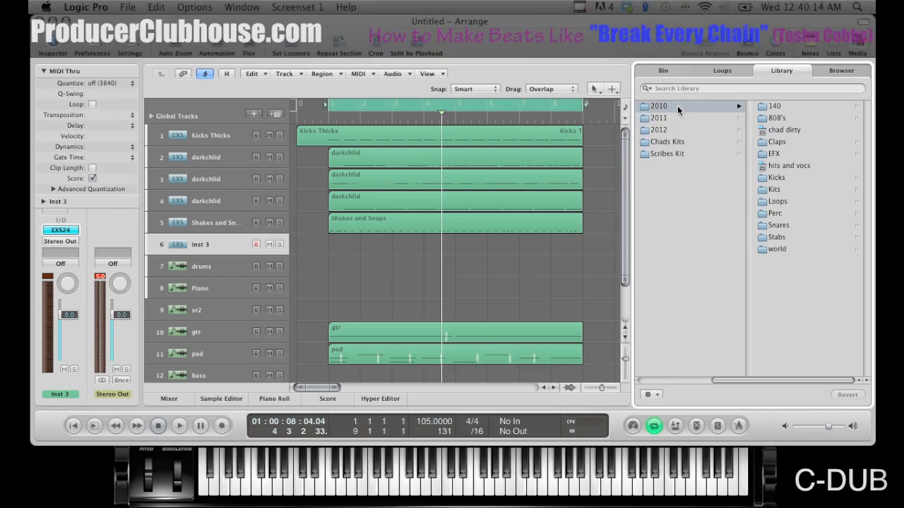
pyautogui.click(700, 116)
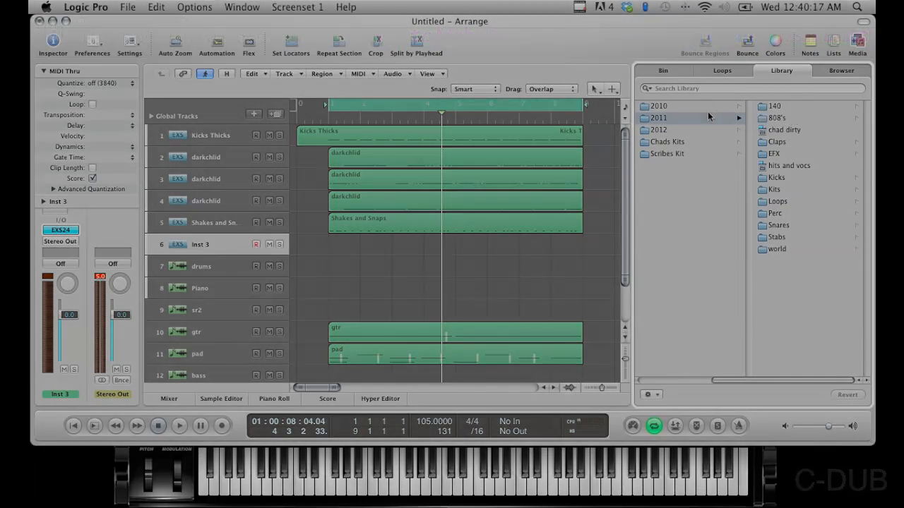
pyautogui.click(699, 104)
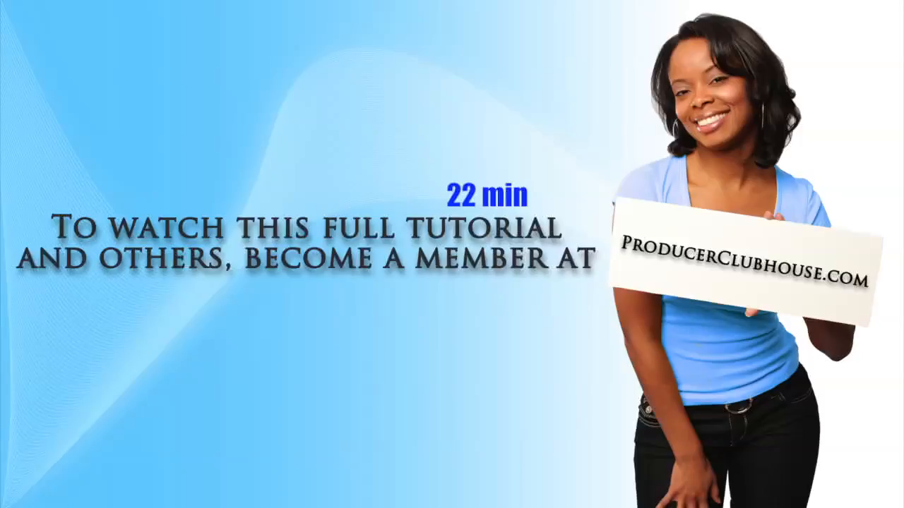